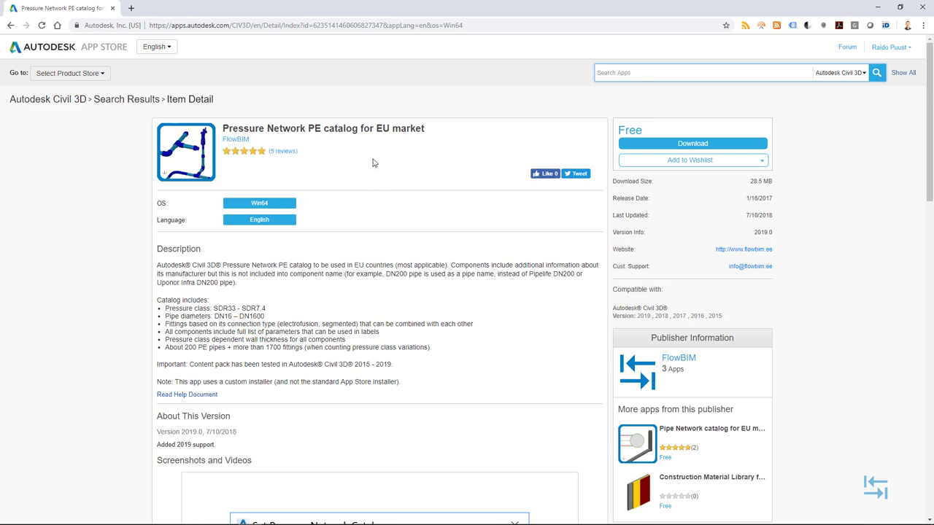
- Launch the setup.exe catalog installer from the InnoSetup Output folder
{"action": "key", "text": "alt+Tab"}
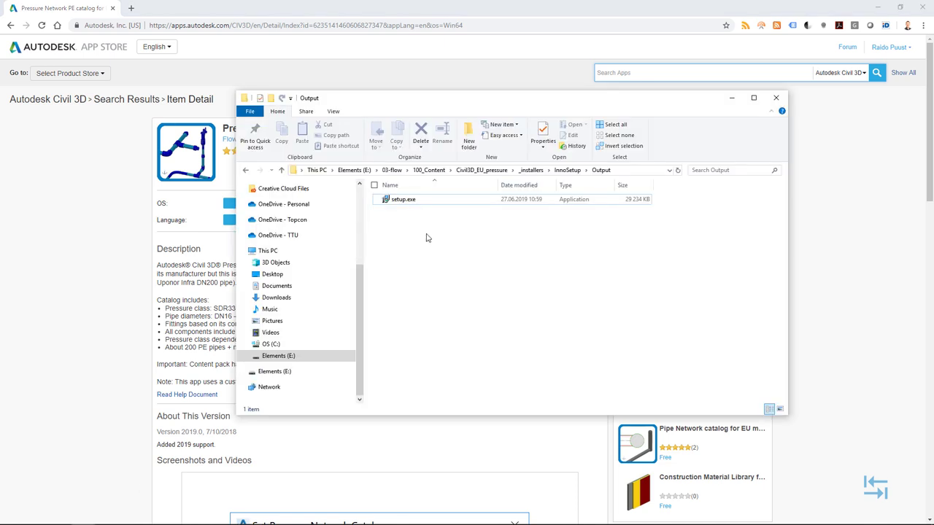
{"action": "mouse_move", "coordinate": [399, 205]}
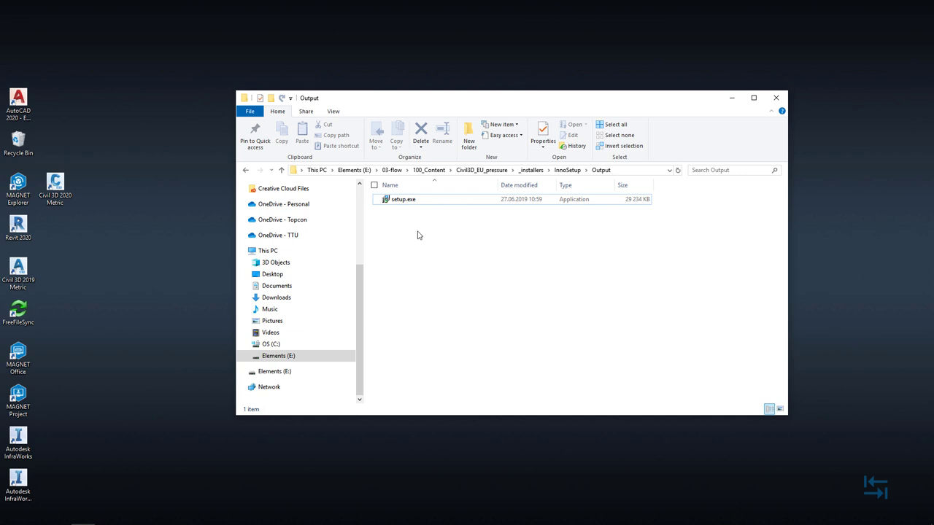
{"action": "left_click", "coordinate": [397, 204]}
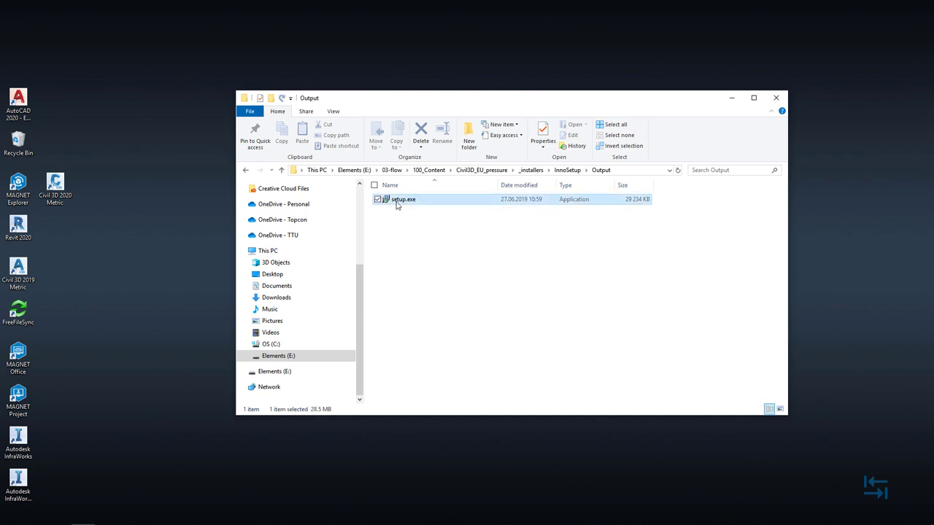
{"action": "double_click", "coordinate": [397, 202]}
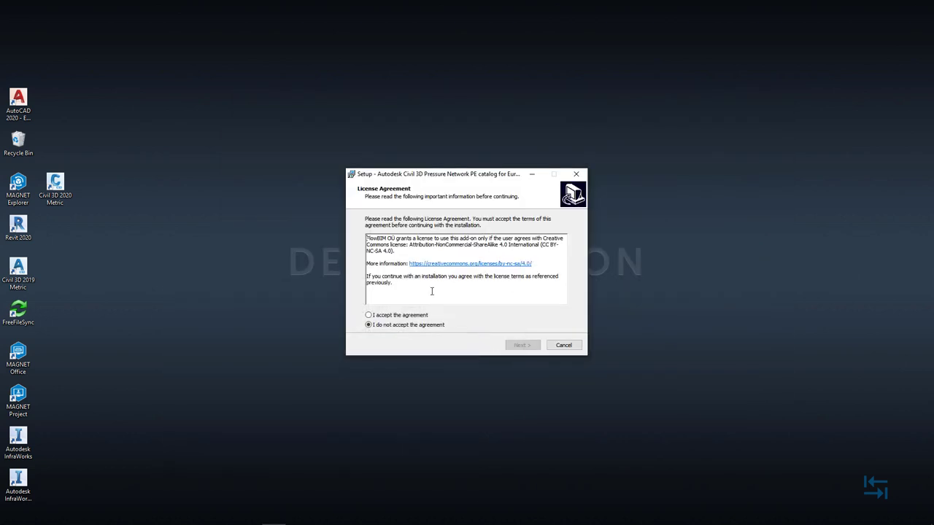
- Accept the licence agreement and copy the Pressure Pipes Catalog\Metric destination path
{"action": "left_click", "coordinate": [401, 316]}
{"action": "left_click", "coordinate": [520, 345]}
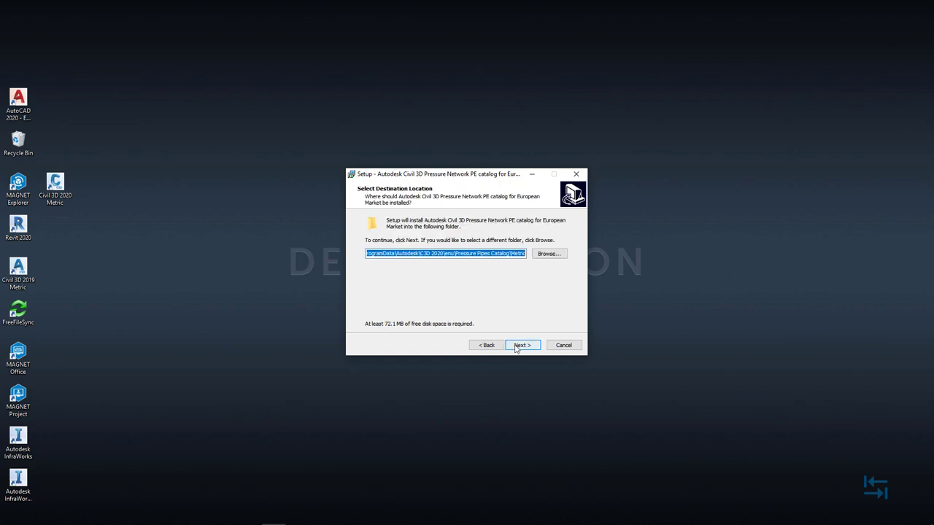
{"action": "left_click_drag", "start_coordinate": [471, 255], "coordinate": [362, 261]}
{"action": "left_click", "coordinate": [405, 253]}
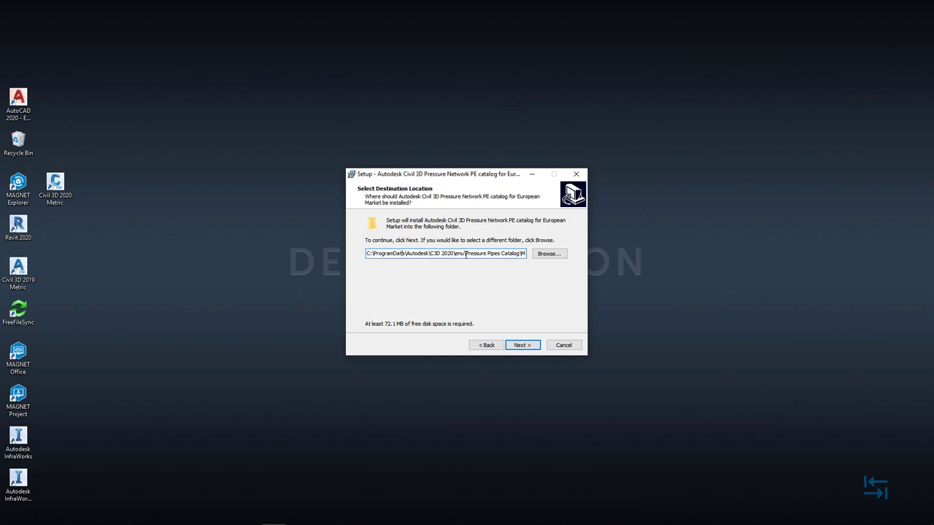
{"action": "left_click_drag", "start_coordinate": [465, 253], "coordinate": [522, 254]}
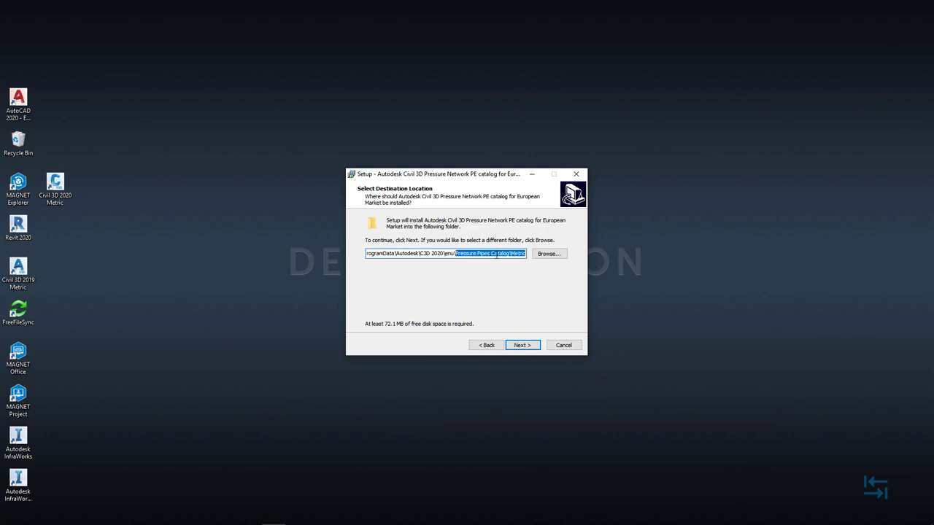
{"action": "left_click", "coordinate": [517, 254]}
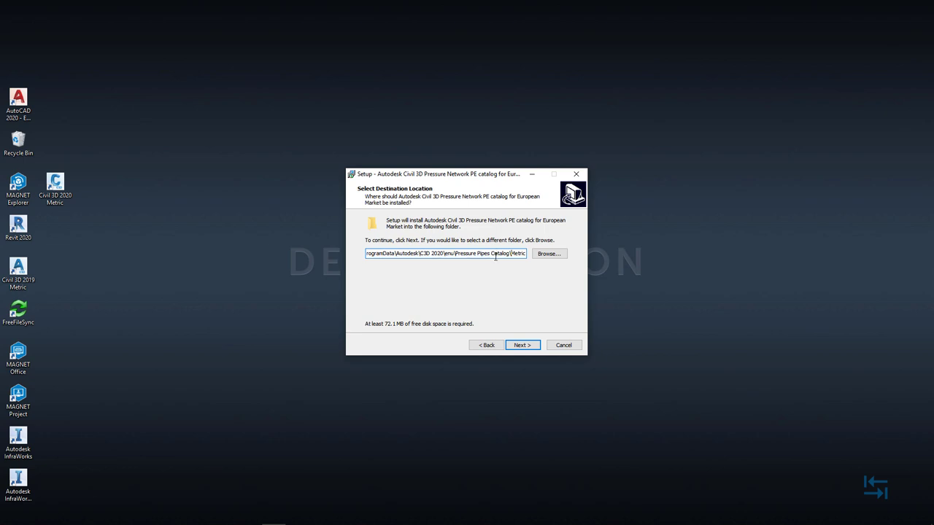
{"action": "left_click_drag", "start_coordinate": [421, 252], "coordinate": [561, 290]}
{"action": "key", "text": "ctrl+c"}
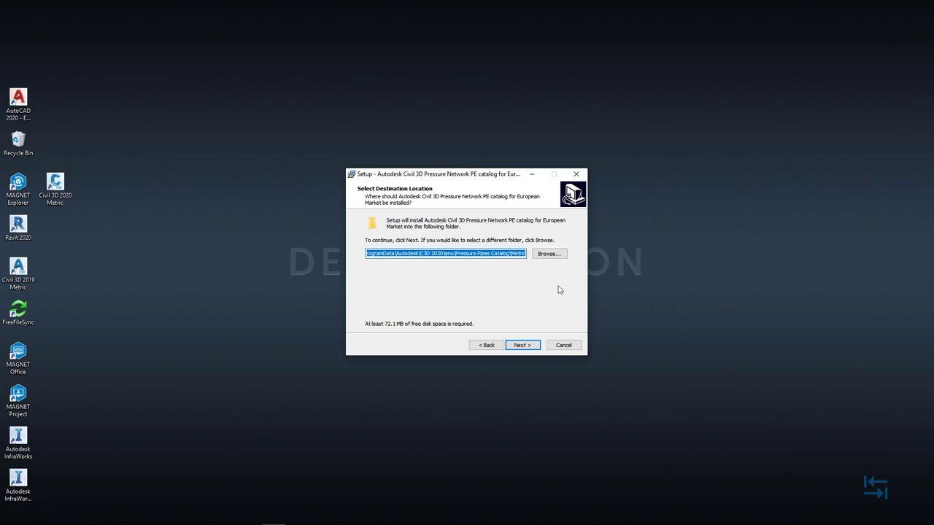
{"action": "key", "text": "alt+Tab"}
- Paste the copied path into Explorer to view the Metric folder, then return to Setup
{"action": "left_click", "coordinate": [629, 169]}
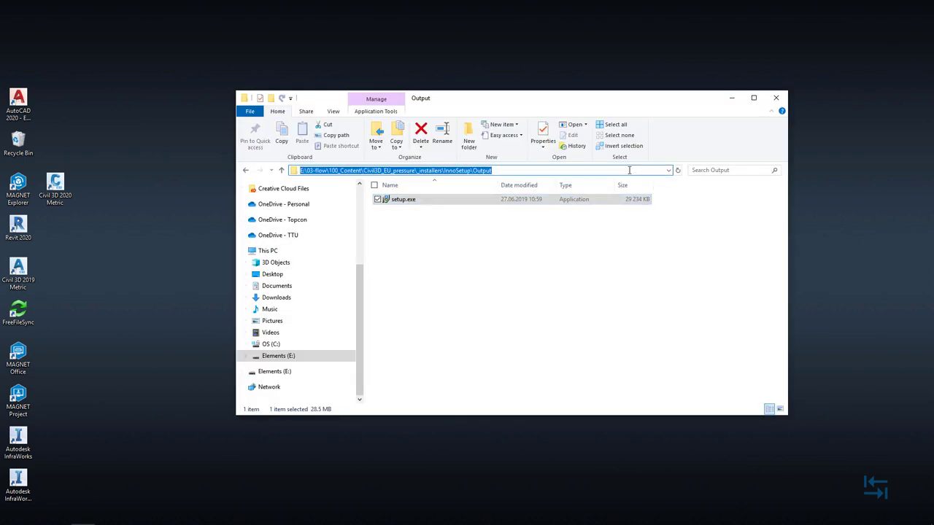
{"action": "key", "text": "ctrl+v"}
{"action": "key", "text": "Return"}
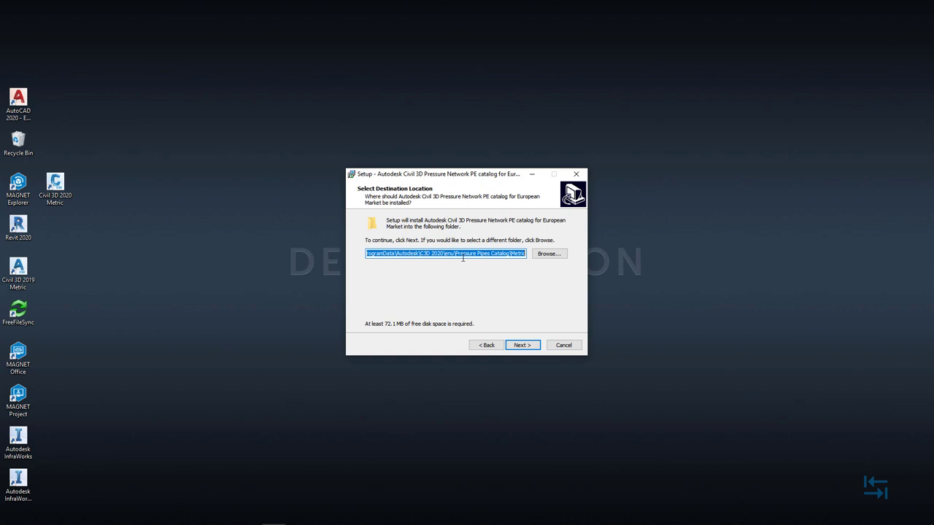
{"action": "key", "text": "ctrl+v"}
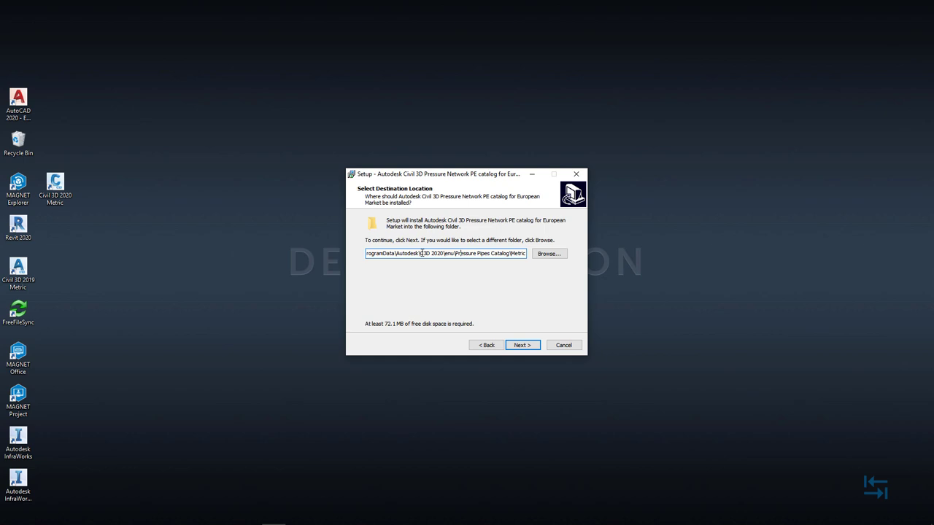
- Install the PE catalog into the existing Metric folder, accepting the Folder Exists prompt, then finish
{"action": "left_click", "coordinate": [522, 346]}
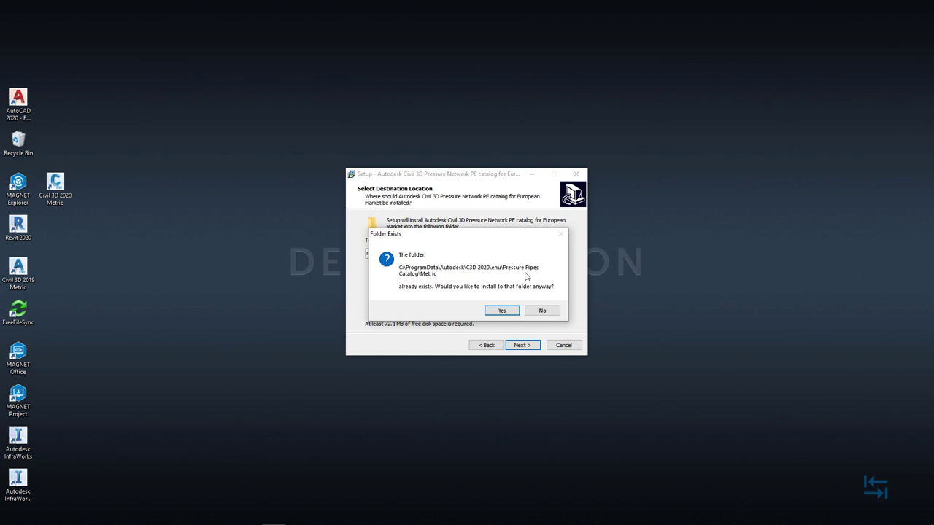
{"action": "left_click", "coordinate": [503, 311]}
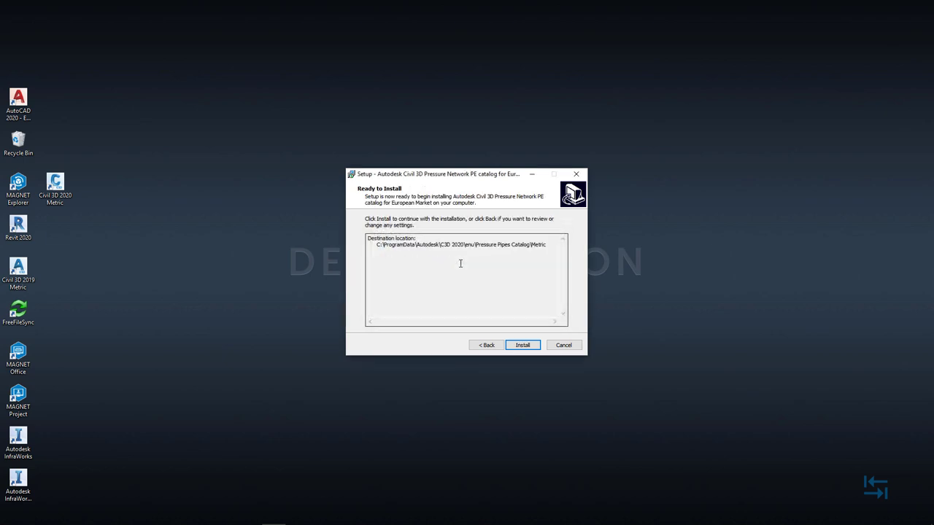
{"action": "left_click", "coordinate": [523, 345]}
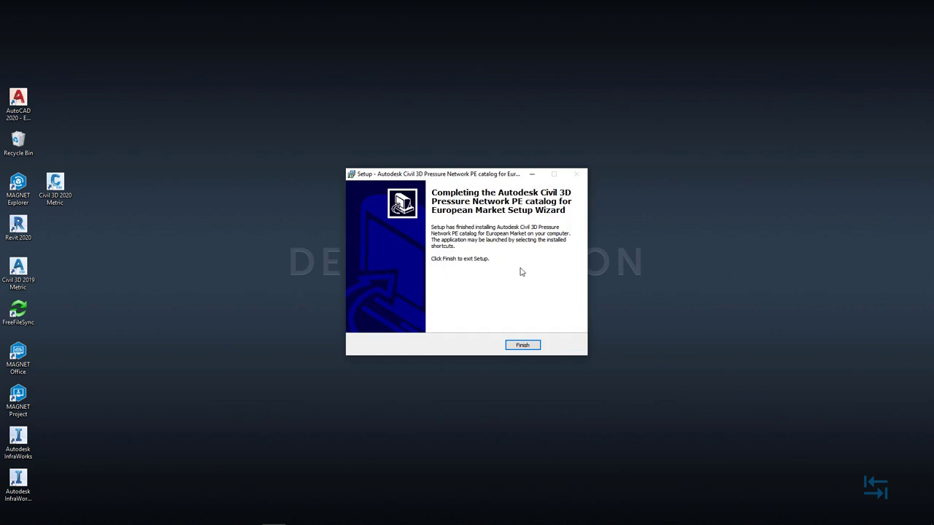
{"action": "left_click", "coordinate": [522, 346]}
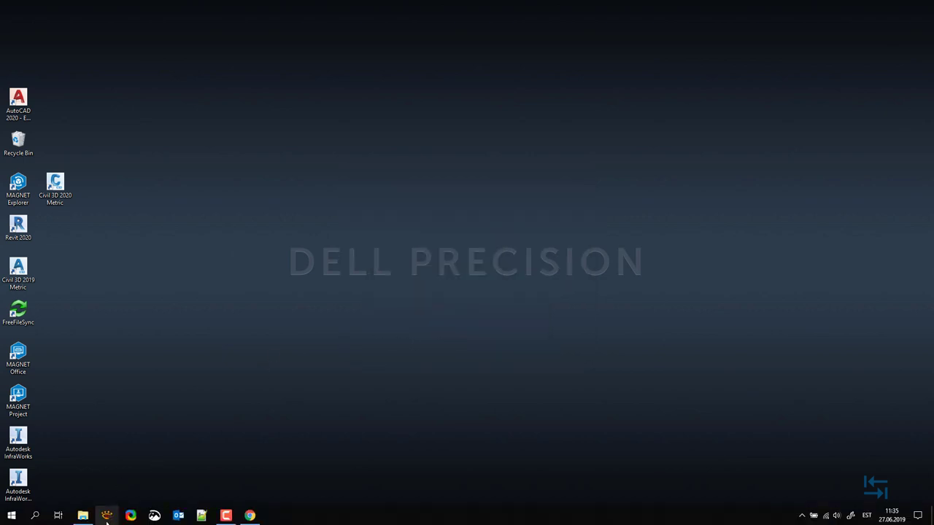
- Inspect the new Water_PE_2020.0 folder, Water_PE_2020.0.sqlite and the Water_PE_support_files contents
{"action": "left_click", "coordinate": [83, 516]}
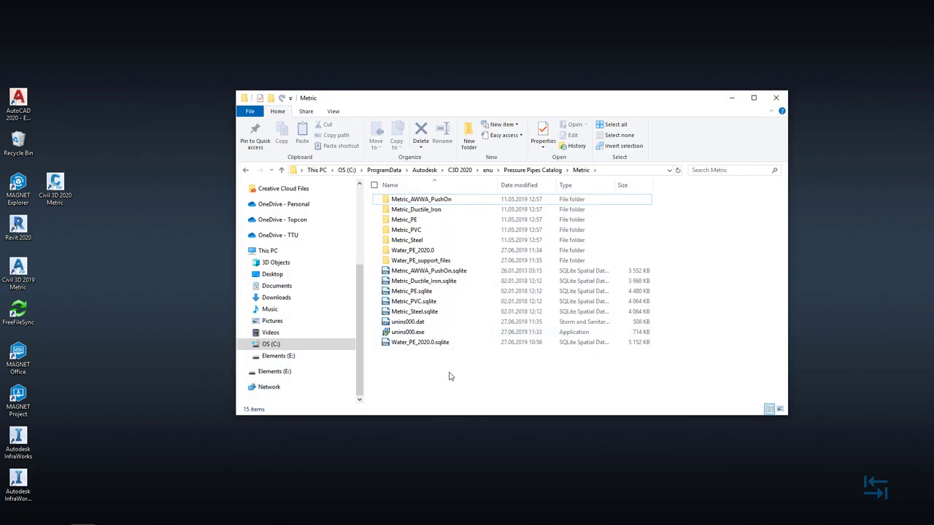
{"action": "left_click", "coordinate": [424, 252]}
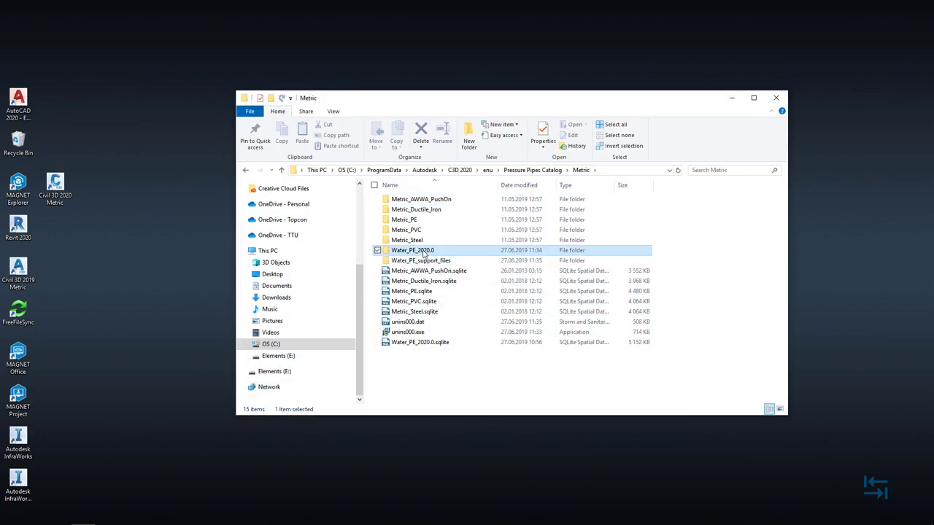
{"action": "left_click", "coordinate": [420, 260], "text": "ctrl"}
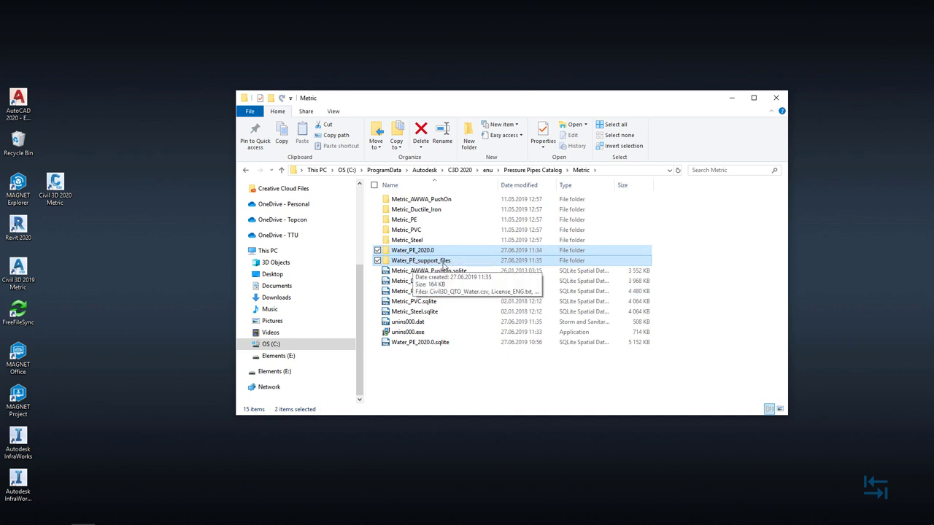
{"action": "left_click", "coordinate": [397, 345], "text": "ctrl"}
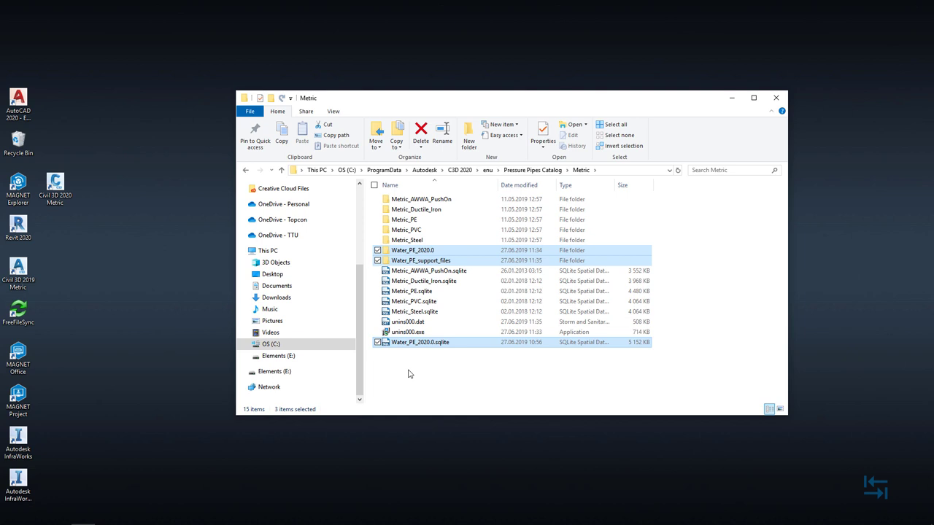
{"action": "double_click", "coordinate": [420, 260]}
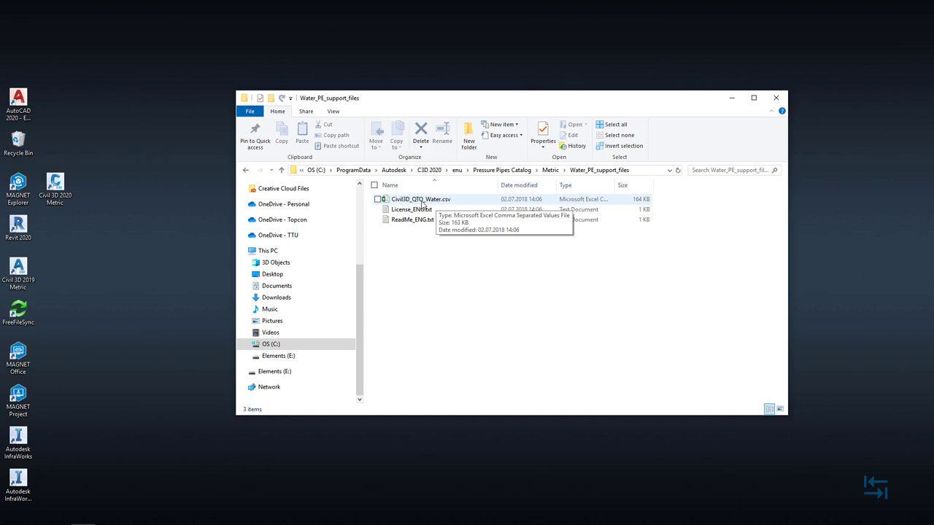
{"action": "key", "text": "alt+Up"}
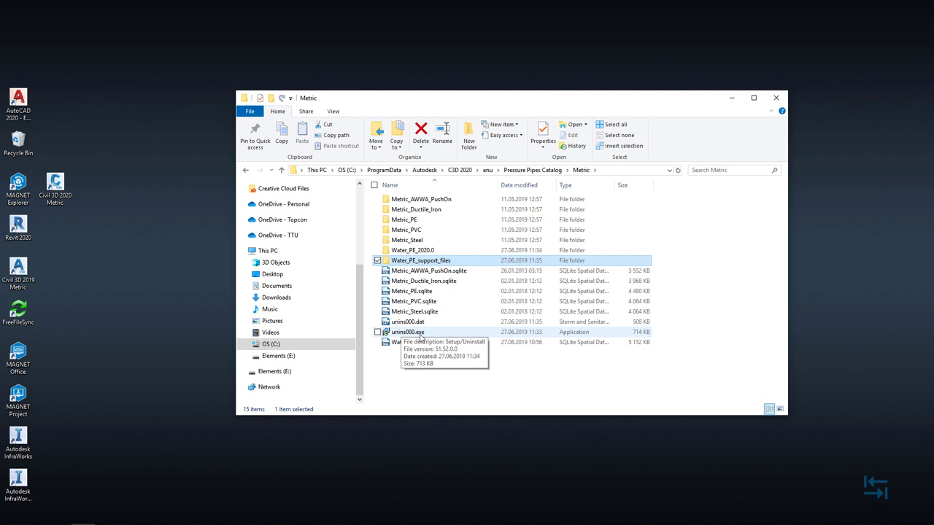
{"action": "left_click", "coordinate": [432, 358]}
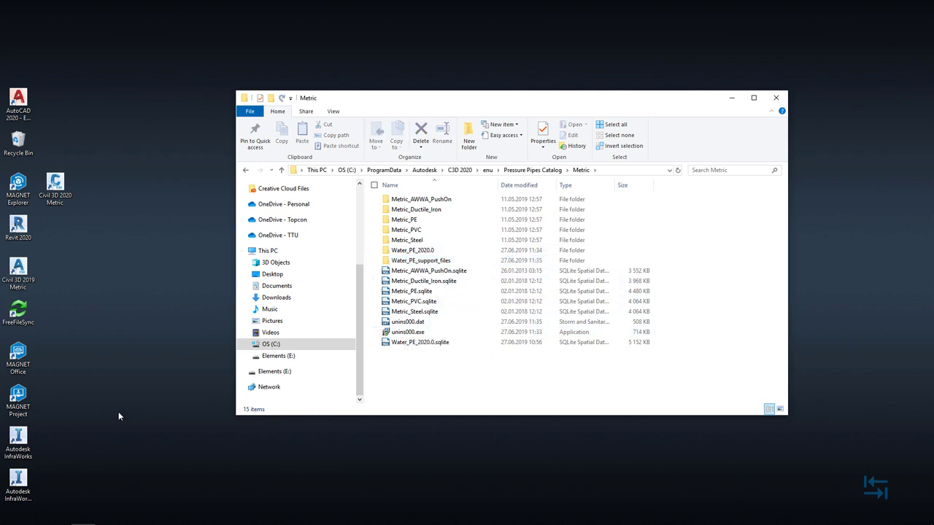
{"action": "key", "text": "super+s"}
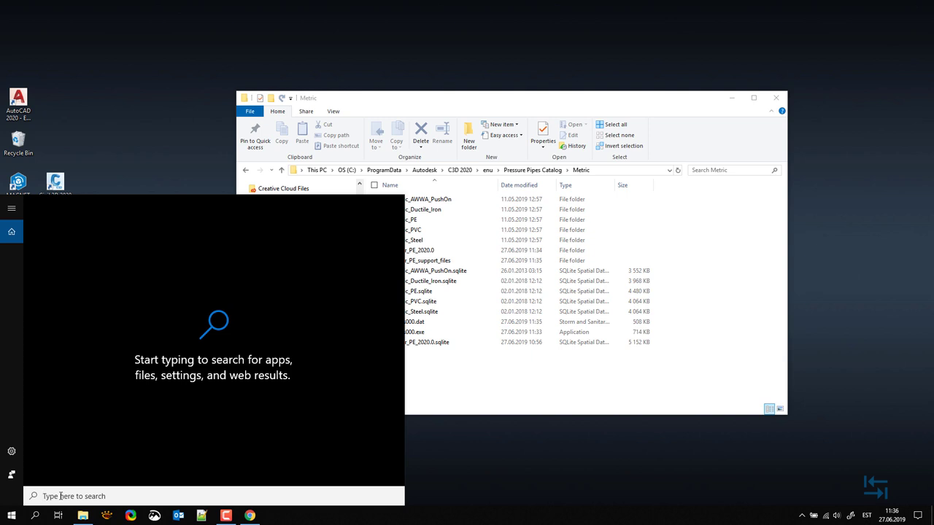
- Search for 'pressure' in Windows search, then dismiss it
{"action": "type", "text": "pressure"}
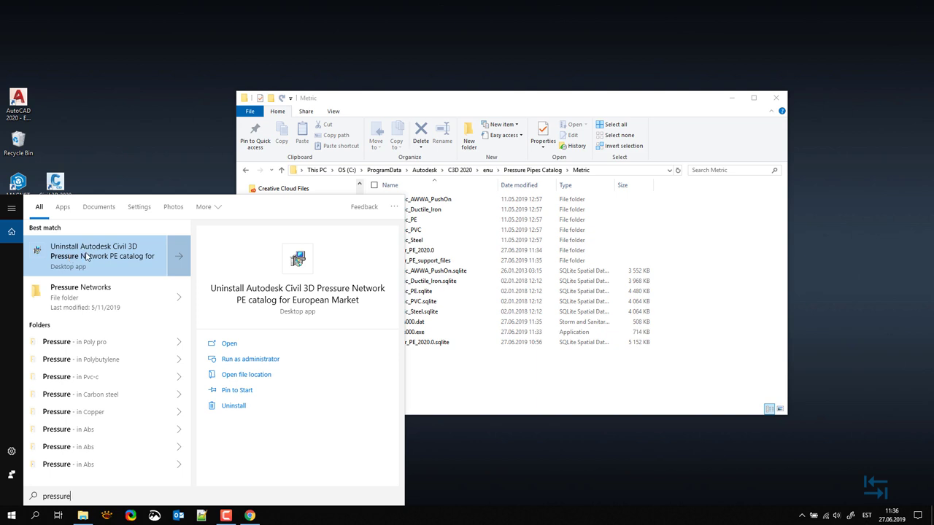
{"action": "left_click", "coordinate": [428, 376]}
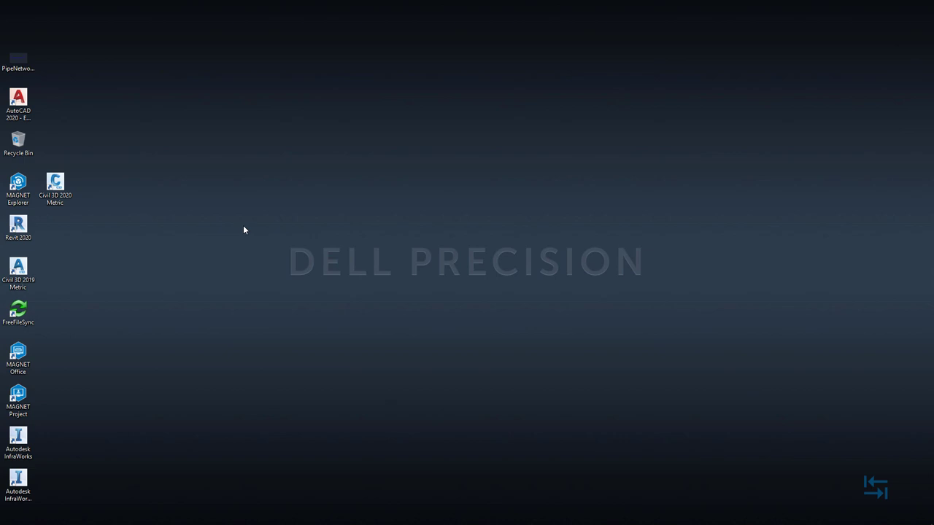
- Launch Civil 3D 2020 Metric and start a new drawing from the metric NCS template
{"action": "left_click", "coordinate": [60, 185]}
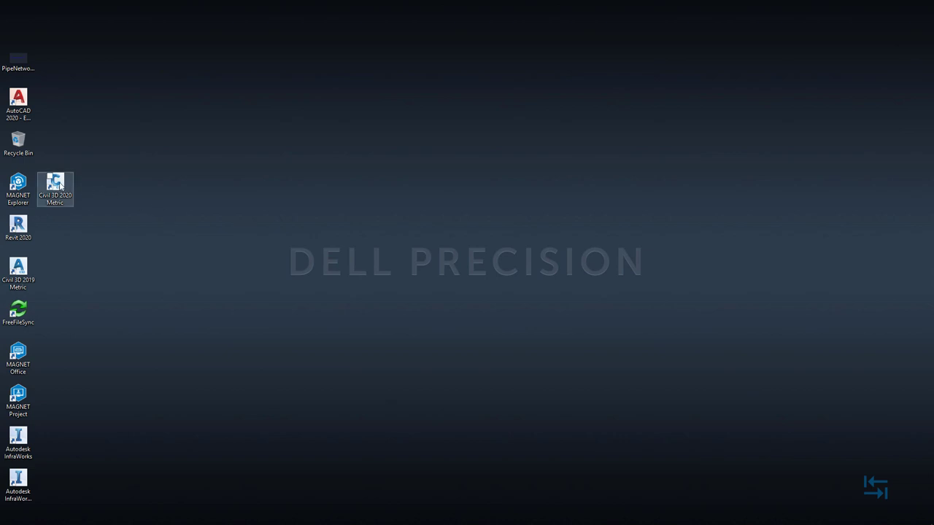
{"action": "double_click", "coordinate": [60, 185]}
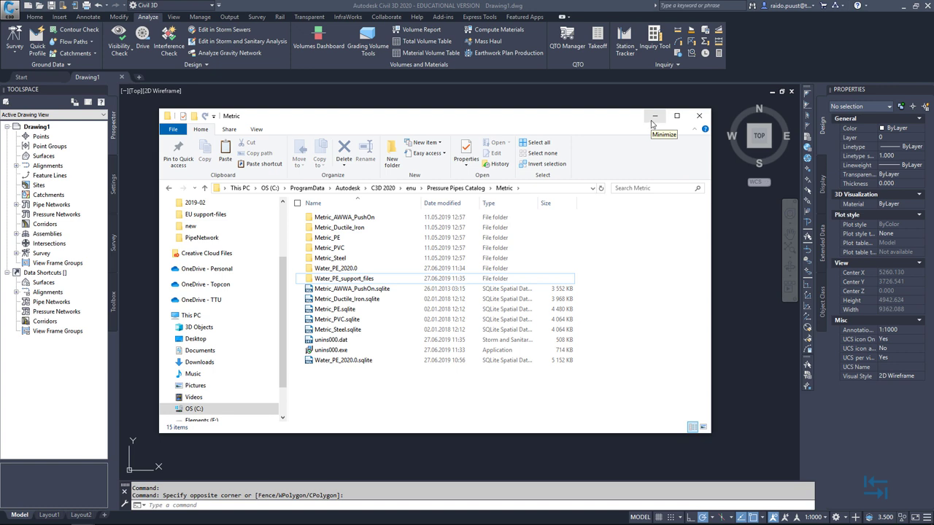
{"action": "left_click", "coordinate": [653, 119]}
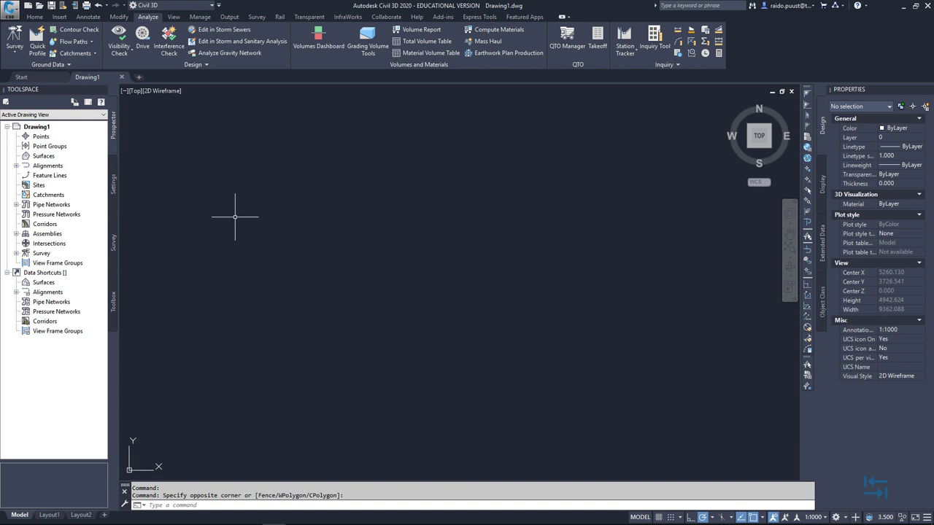
{"action": "left_click", "coordinate": [11, 13]}
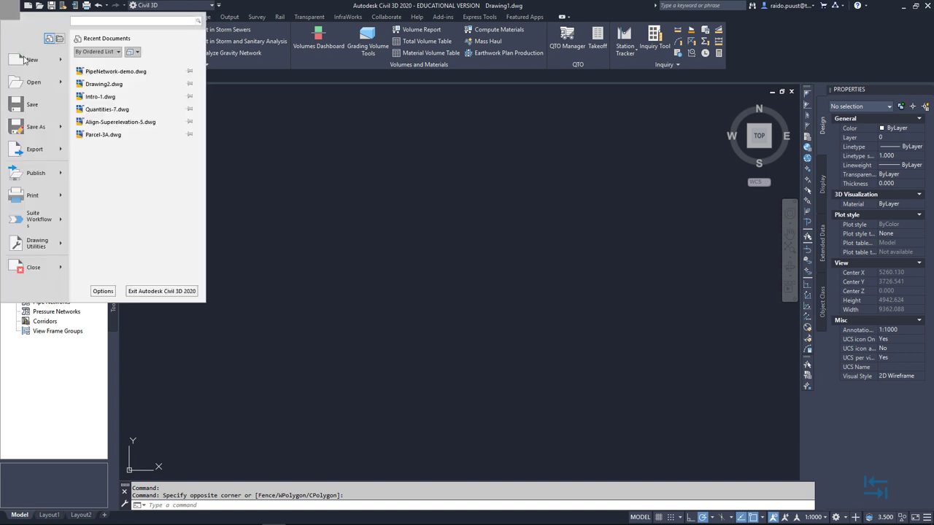
{"action": "mouse_move", "coordinate": [31, 60]}
{"action": "left_click", "coordinate": [136, 71]}
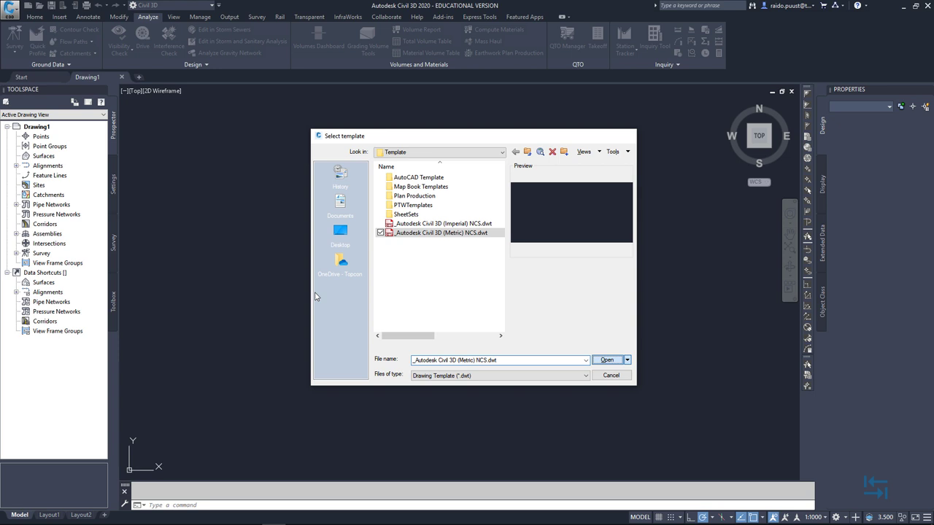
{"action": "left_click", "coordinate": [609, 361]}
- Close the unused Drawing1 and save the new drawing to the Desktop as PressureNetwork-demo
{"action": "left_click", "coordinate": [88, 77]}
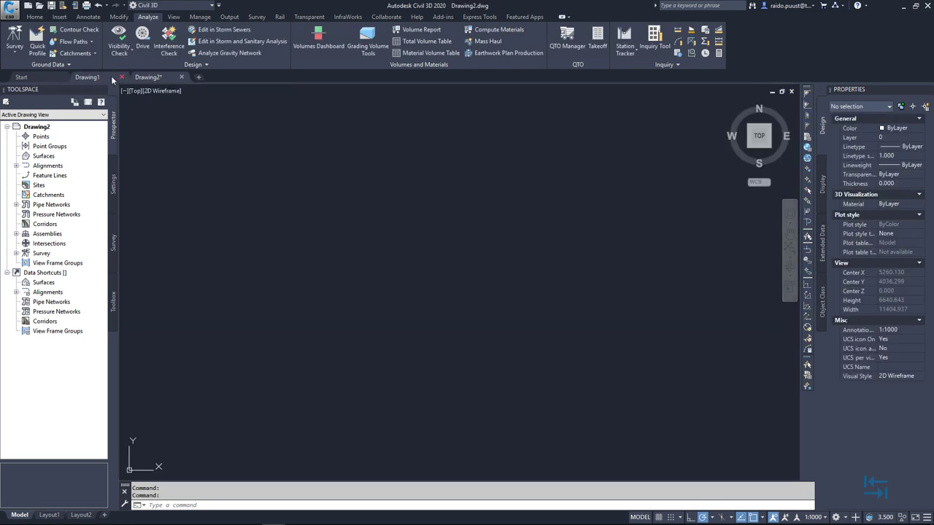
{"action": "key", "text": "ctrl+F4"}
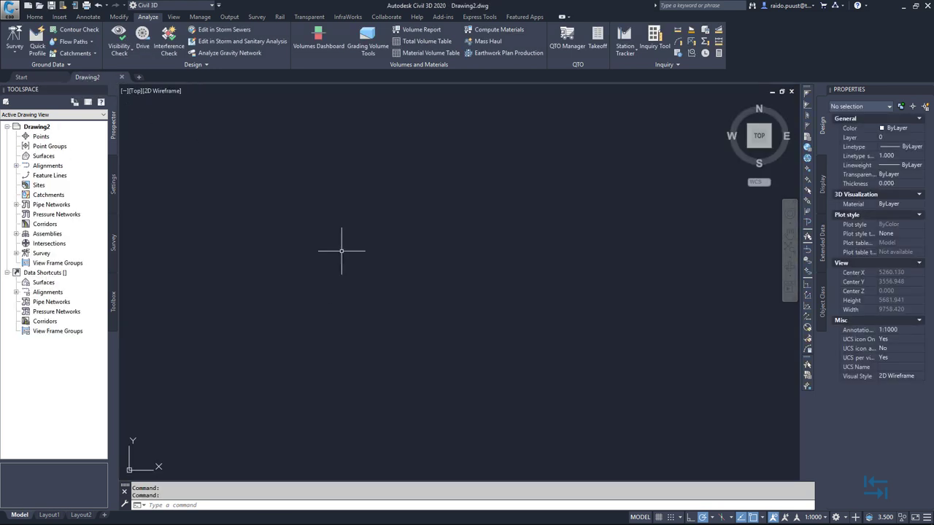
{"action": "key", "text": "ctrl+s"}
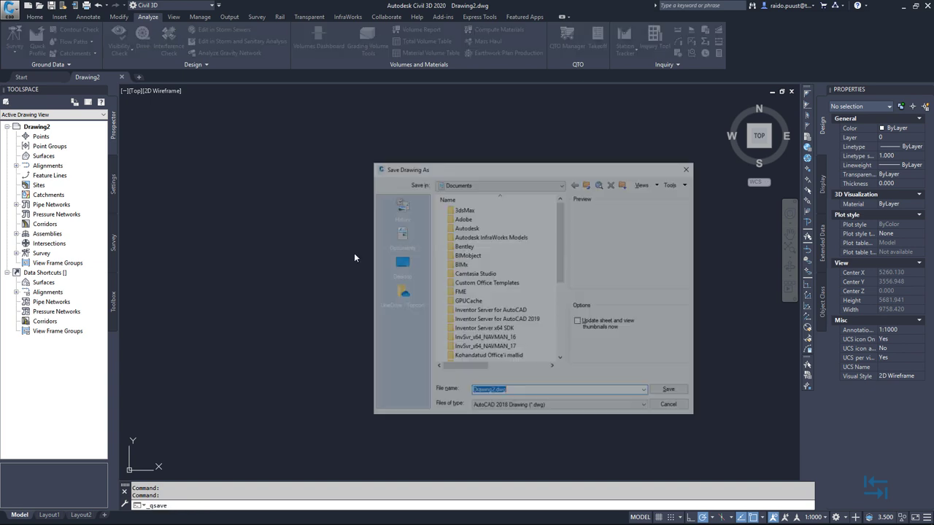
{"action": "left_click", "coordinate": [400, 264]}
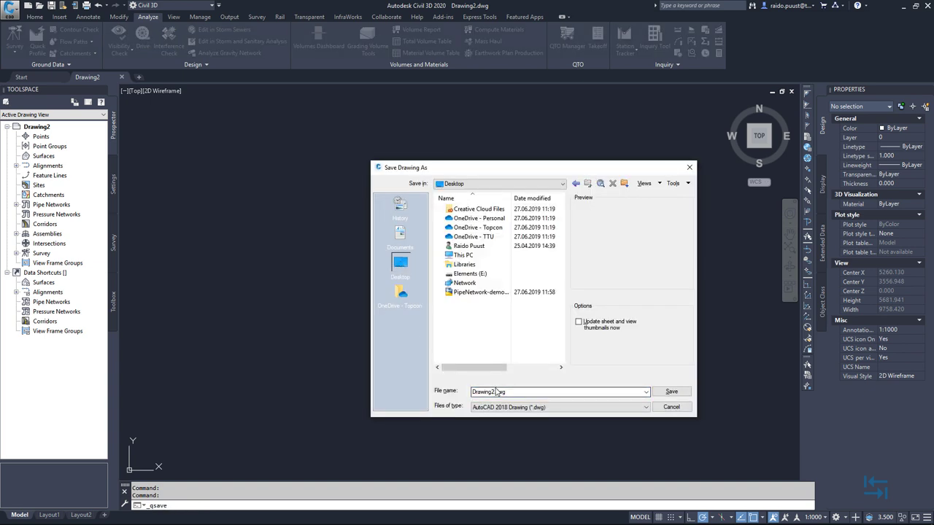
{"action": "type", "text": "Press"}
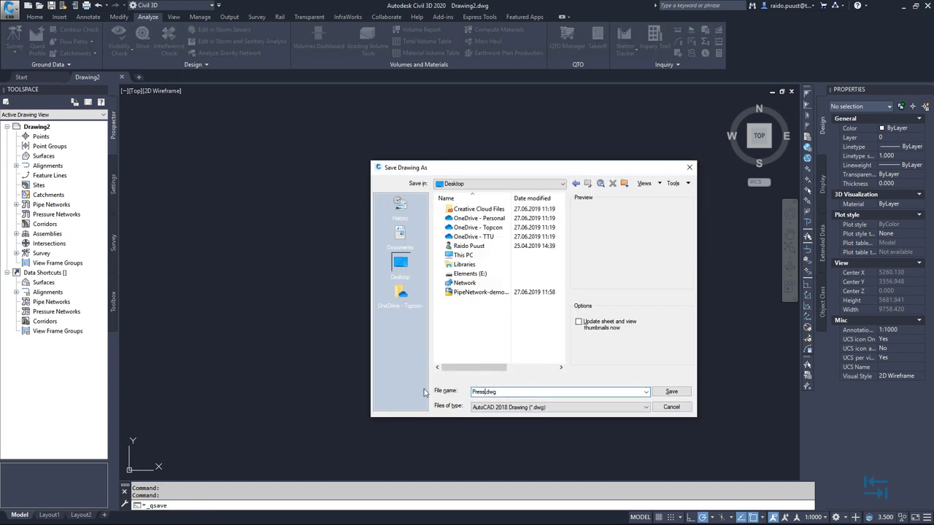
{"action": "type", "text": "ureNetwork-demo"}
{"action": "key", "text": "Return"}
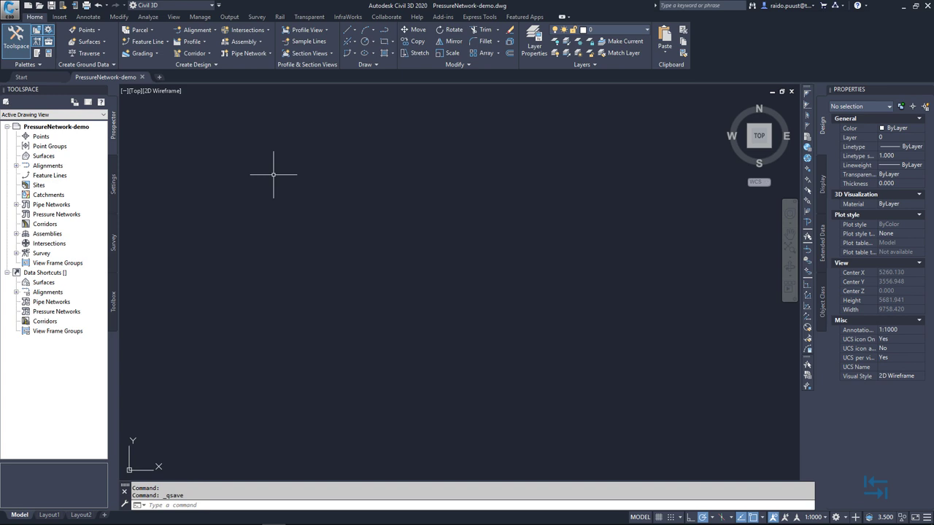
- Set Water_PE_2020.0.sqlite as the pressure network catalog via Set Pressure Network Catalog, then save
{"action": "left_click", "coordinate": [203, 65]}
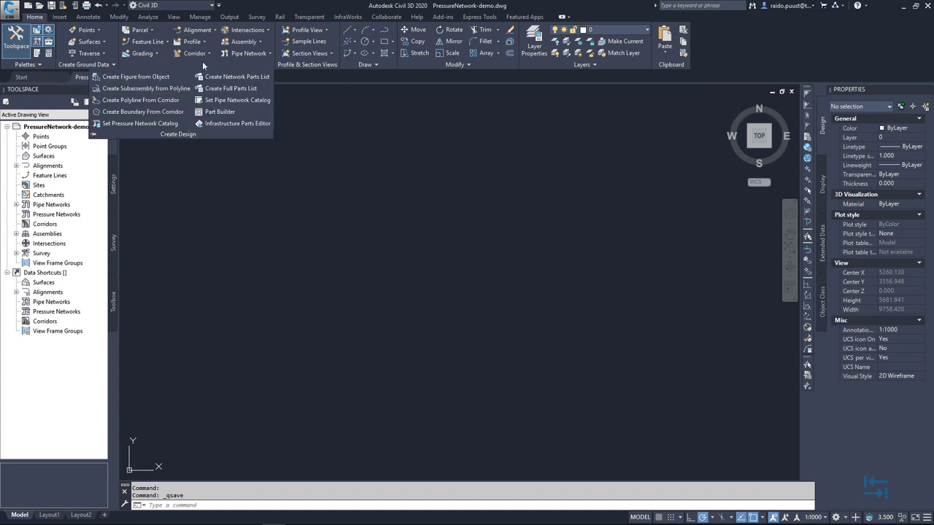
{"action": "left_click", "coordinate": [228, 108]}
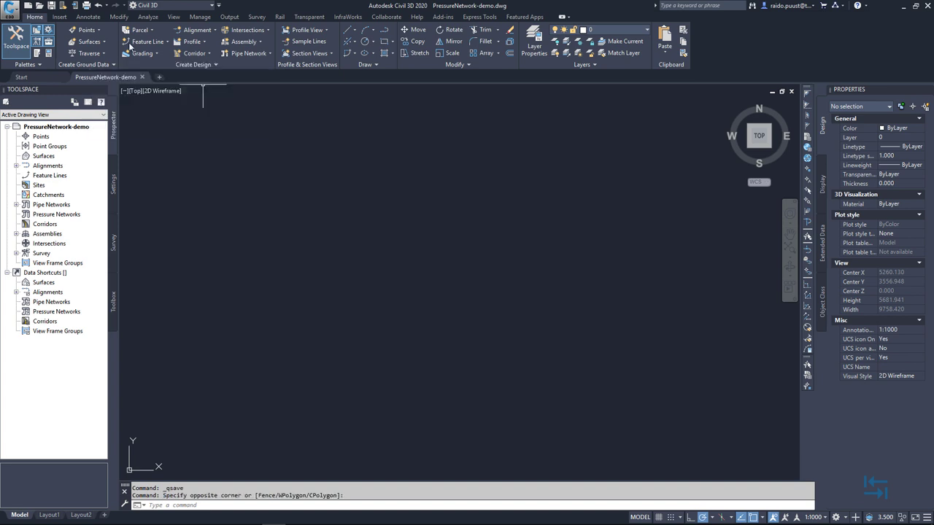
{"action": "left_click", "coordinate": [182, 65]}
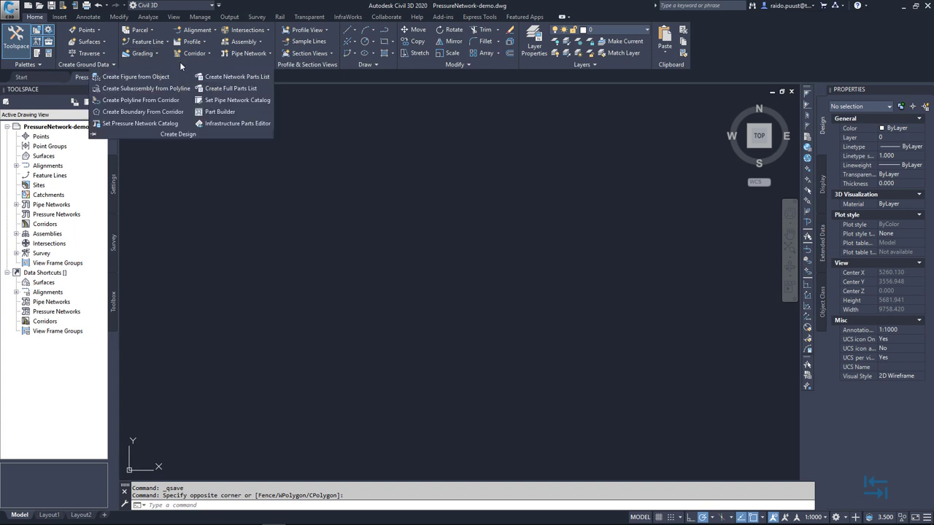
{"action": "left_click", "coordinate": [135, 124]}
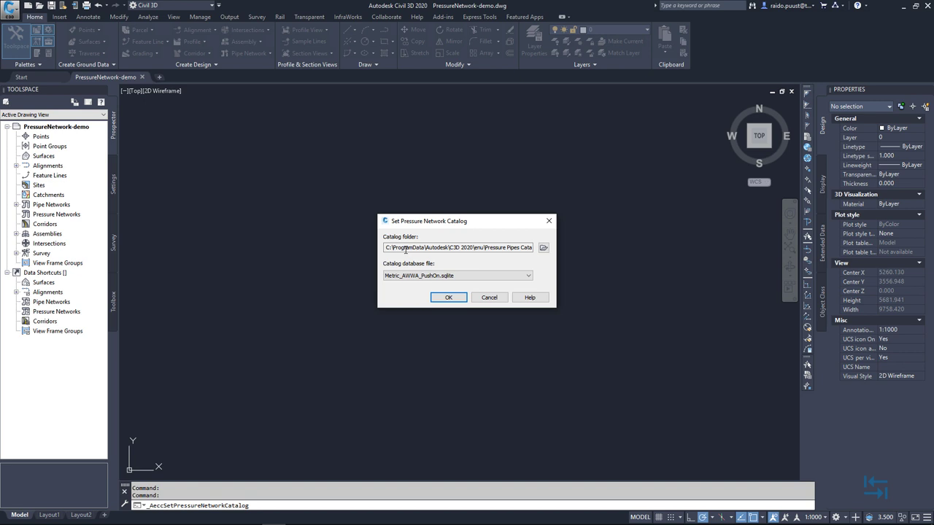
{"action": "left_click_drag", "start_coordinate": [387, 247], "coordinate": [606, 267]}
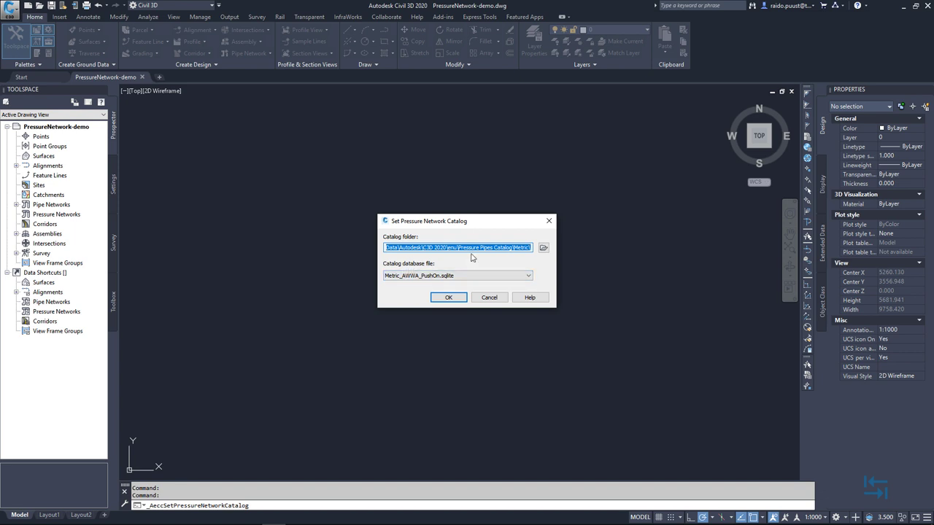
{"action": "left_click", "coordinate": [410, 277]}
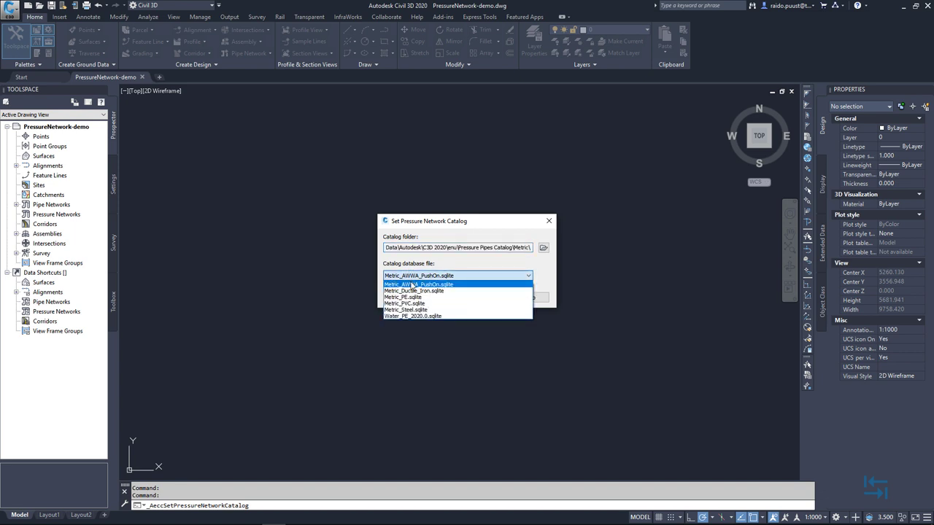
{"action": "left_click", "coordinate": [413, 316]}
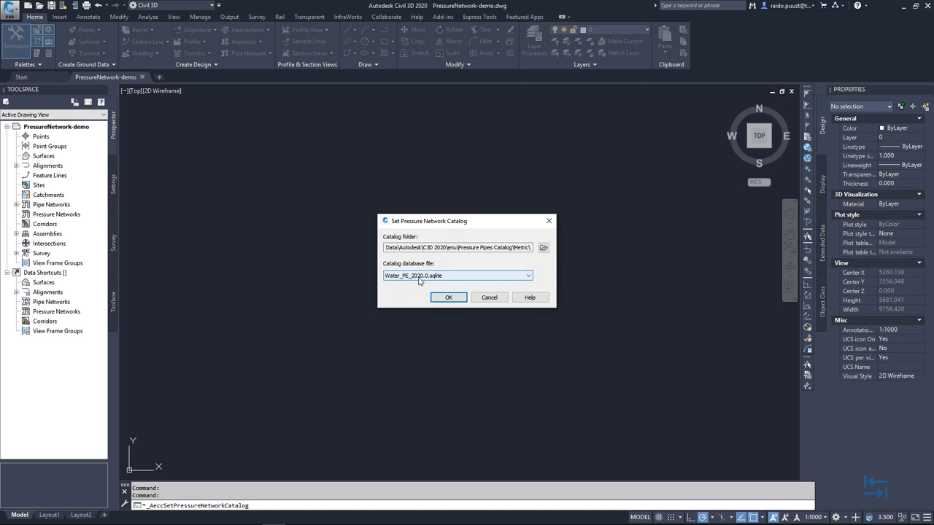
{"action": "left_click", "coordinate": [449, 297]}
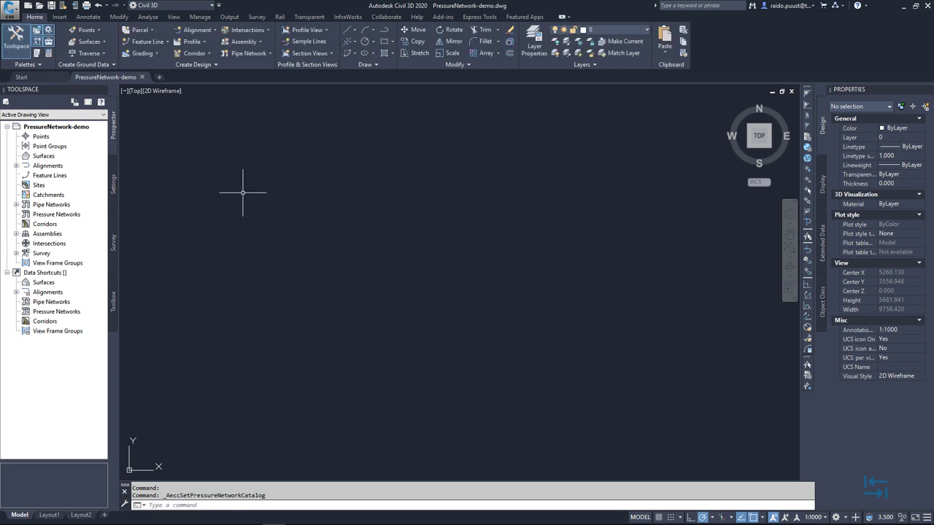
{"action": "key", "text": "ctrl+s"}
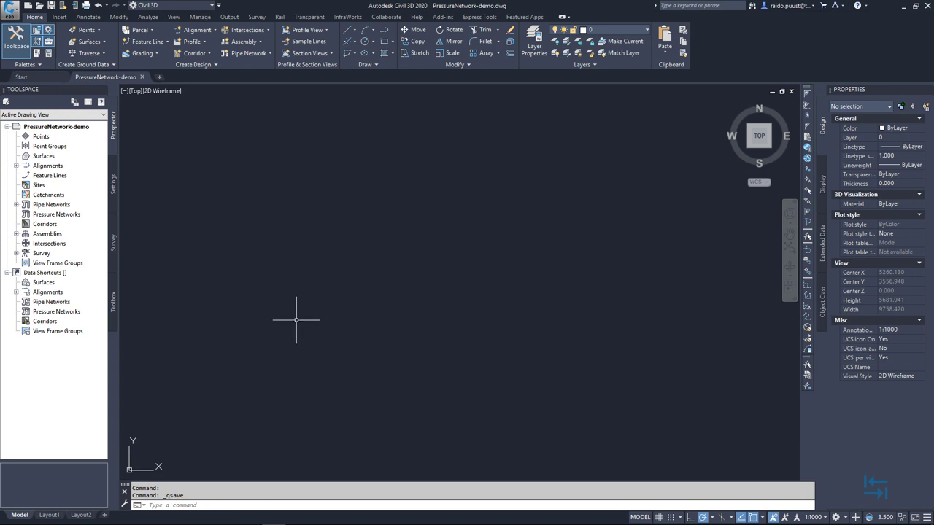
{"action": "left_click", "coordinate": [113, 184]}
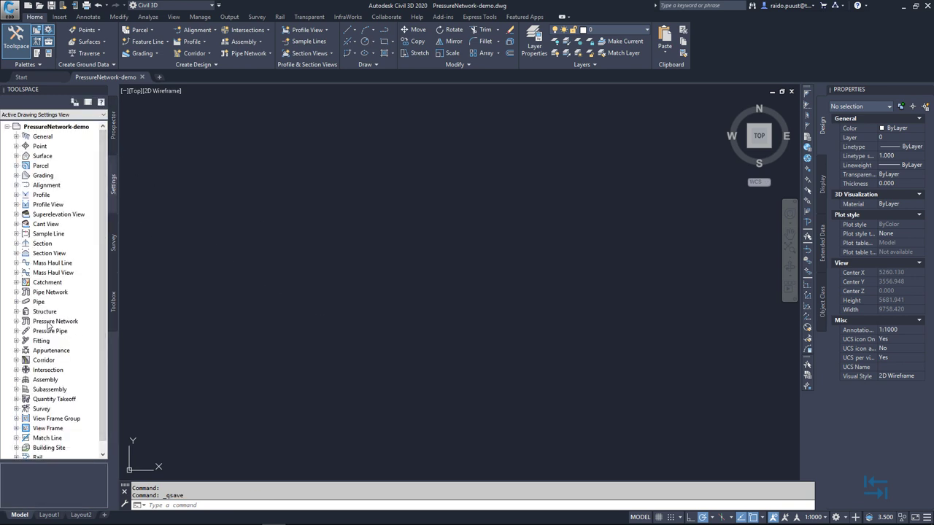
{"action": "left_click", "coordinate": [20, 321]}
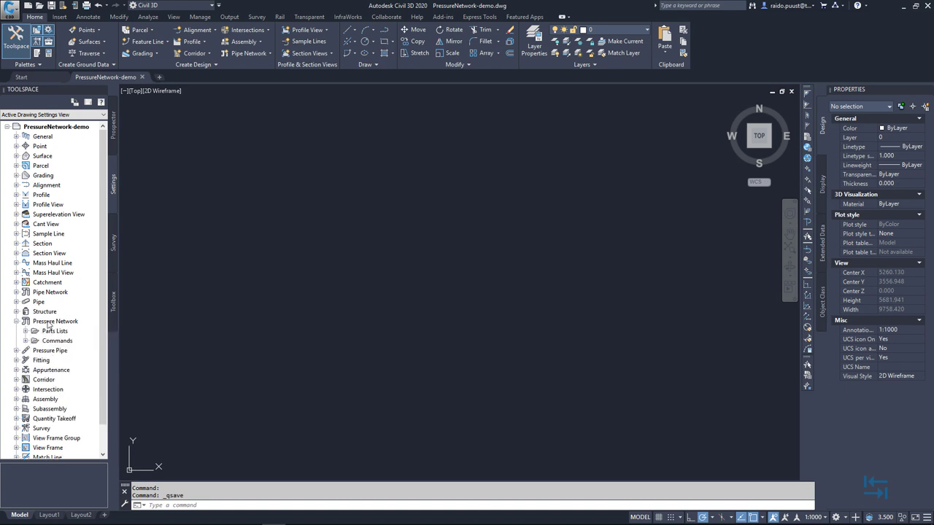
{"action": "left_click", "coordinate": [54, 332]}
{"action": "double_click", "coordinate": [38, 333]}
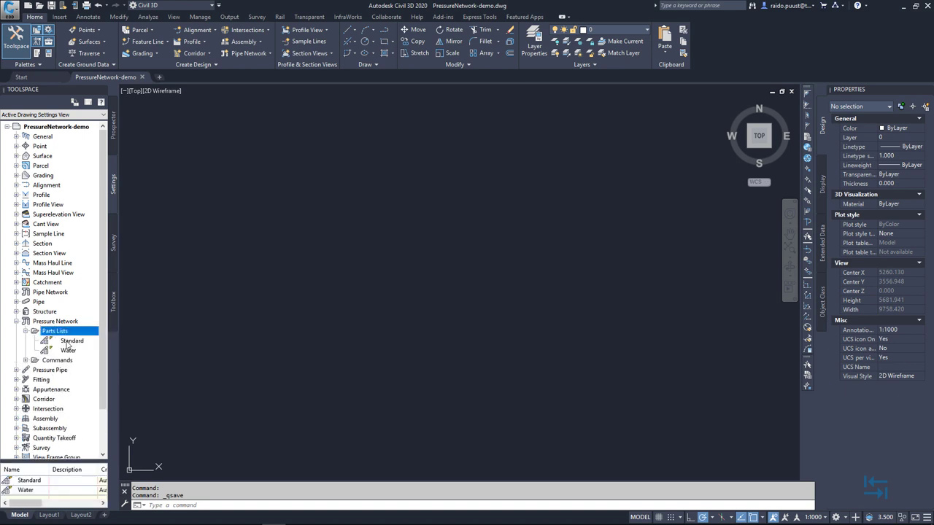
{"action": "right_click", "coordinate": [69, 333]}
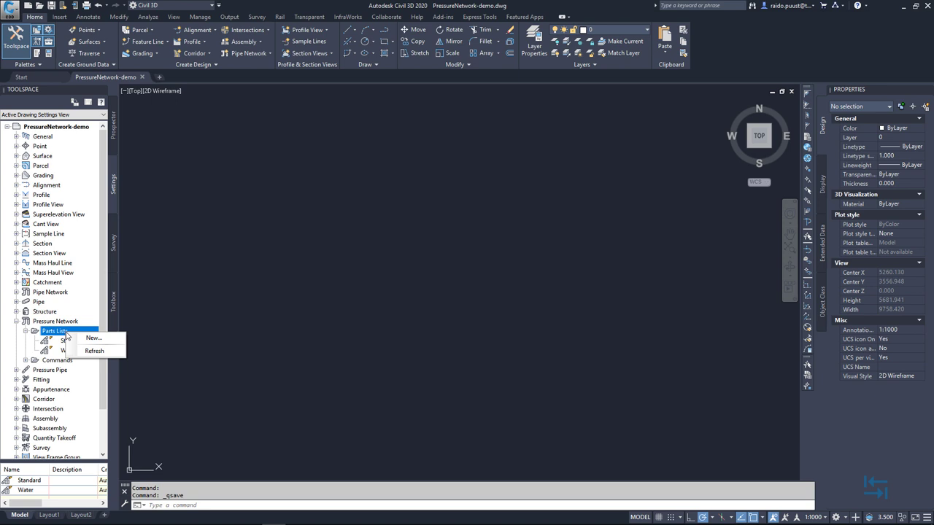
{"action": "left_click", "coordinate": [89, 339]}
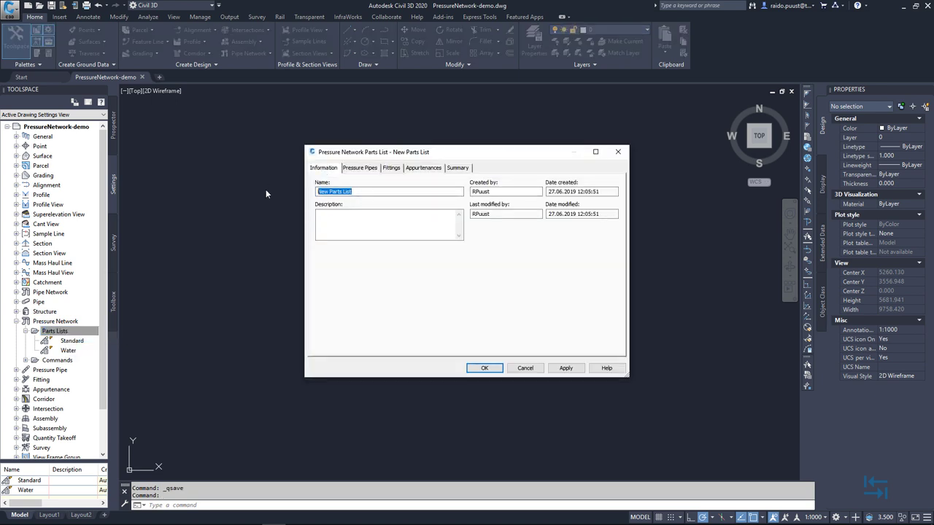
{"action": "type", "text": "Water PE"}
{"action": "left_click", "coordinate": [361, 169]}
{"action": "right_click", "coordinate": [343, 198]}
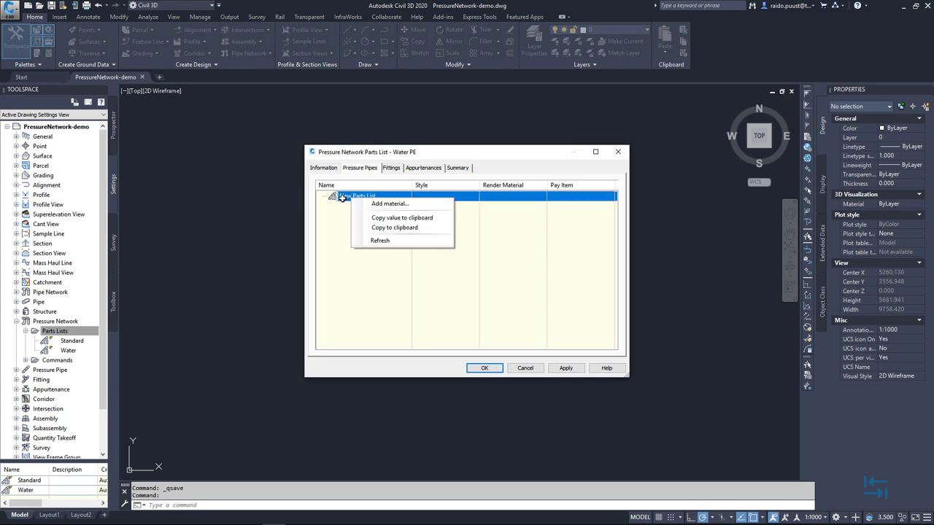
{"action": "left_click", "coordinate": [389, 203]}
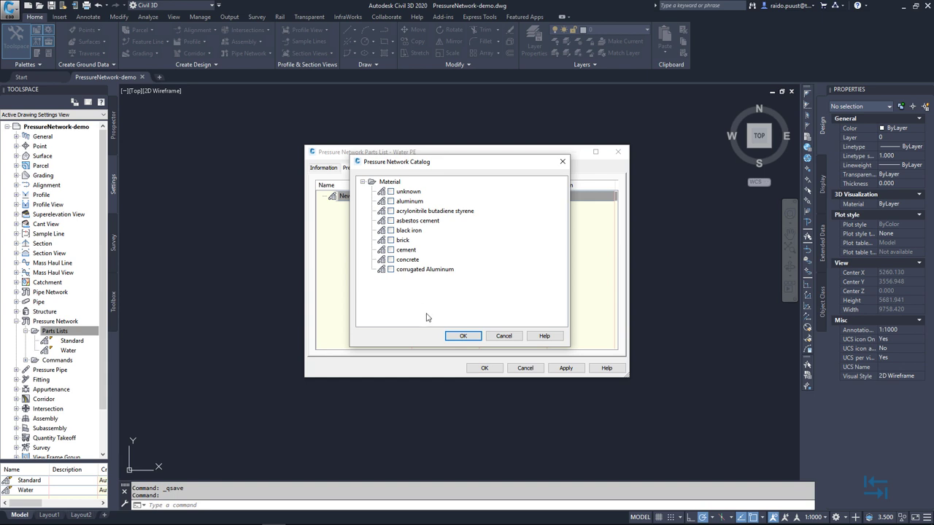
{"action": "left_click", "coordinate": [504, 336]}
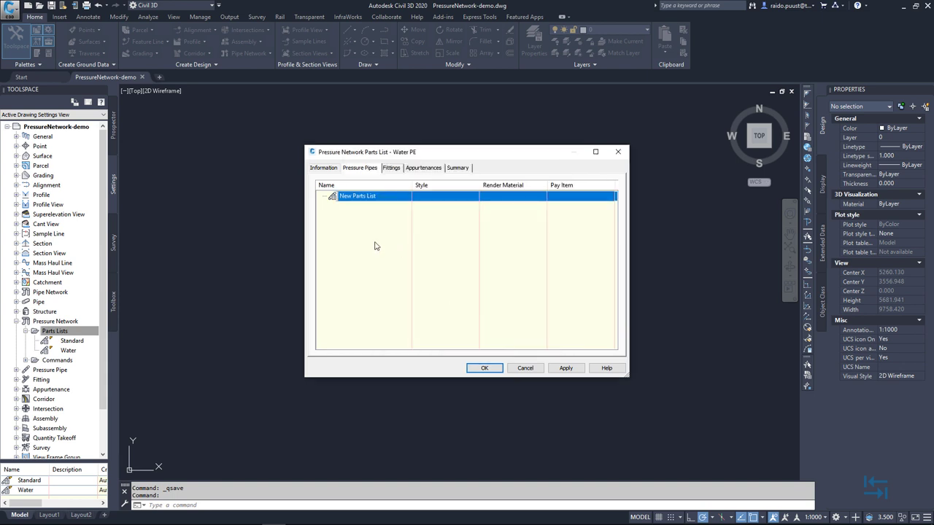
- Abandon the unfinished parts list, close the drawing and Civil 3D, then relaunch to open a file
{"action": "left_click", "coordinate": [526, 368]}
{"action": "key", "text": "alt+F4"}
{"action": "key", "text": "Return"}
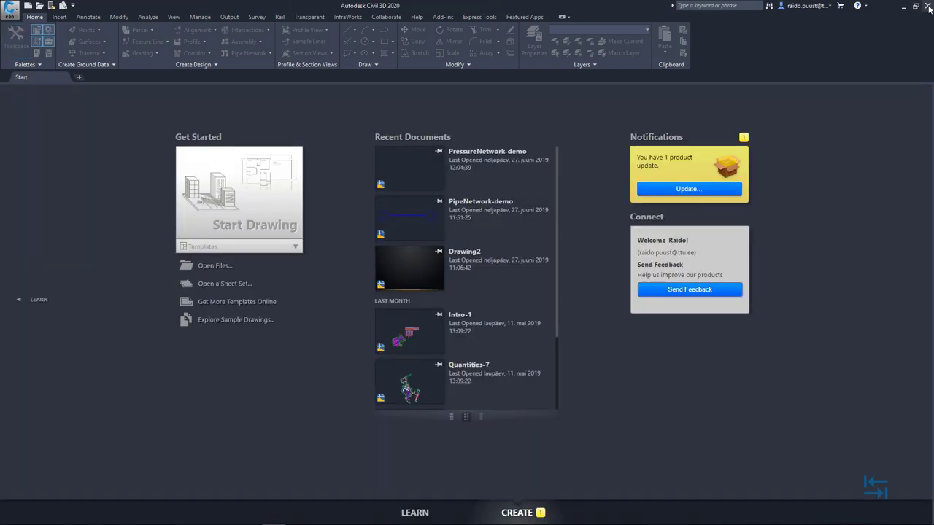
{"action": "left_click", "coordinate": [929, 8]}
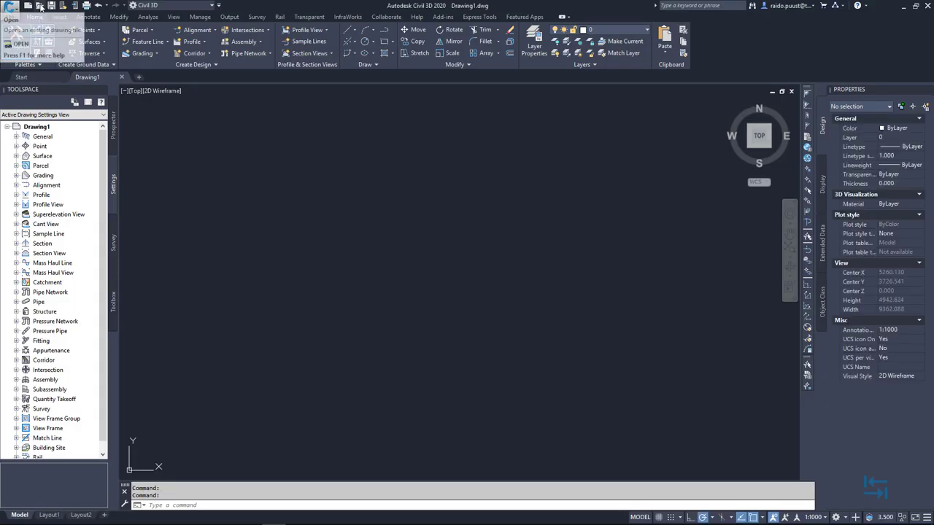
{"action": "left_click", "coordinate": [39, 5]}
- Open PressureNetwork-demo.dwg and reapply Water_PE_2020.0.sqlite as the pressure network catalog
{"action": "left_click", "coordinate": [592, 359]}
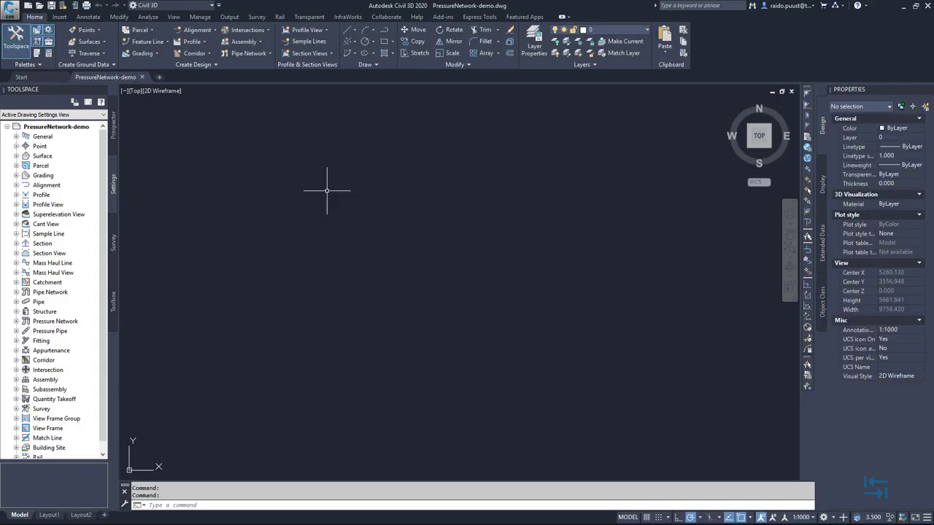
{"action": "left_click", "coordinate": [214, 65]}
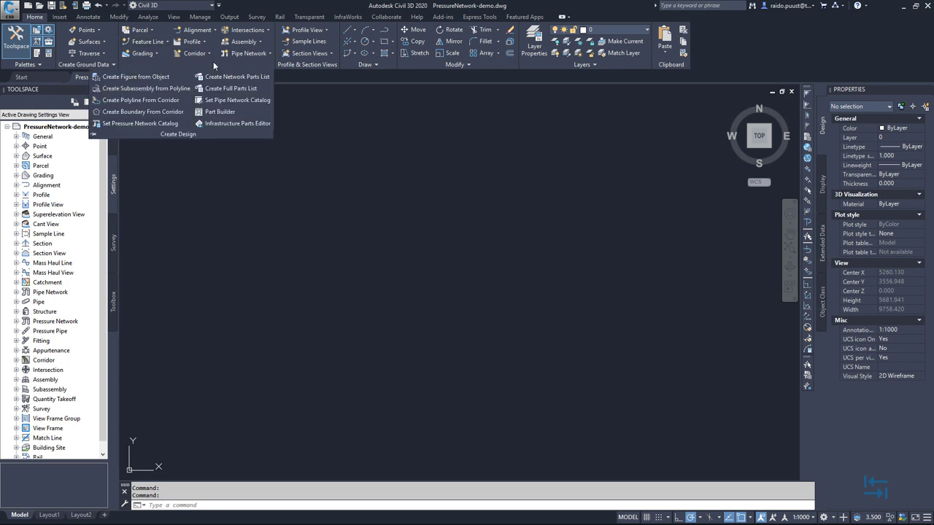
{"action": "left_click", "coordinate": [150, 127]}
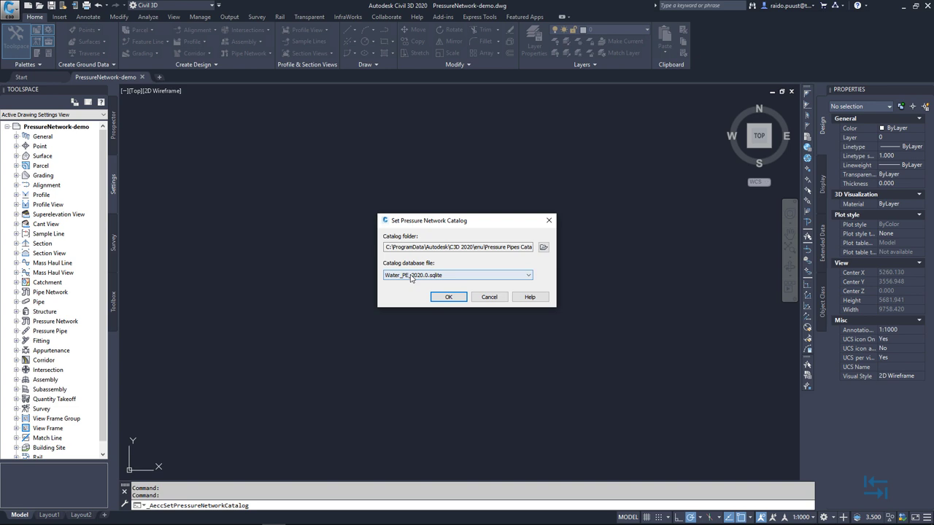
{"action": "left_click", "coordinate": [449, 297]}
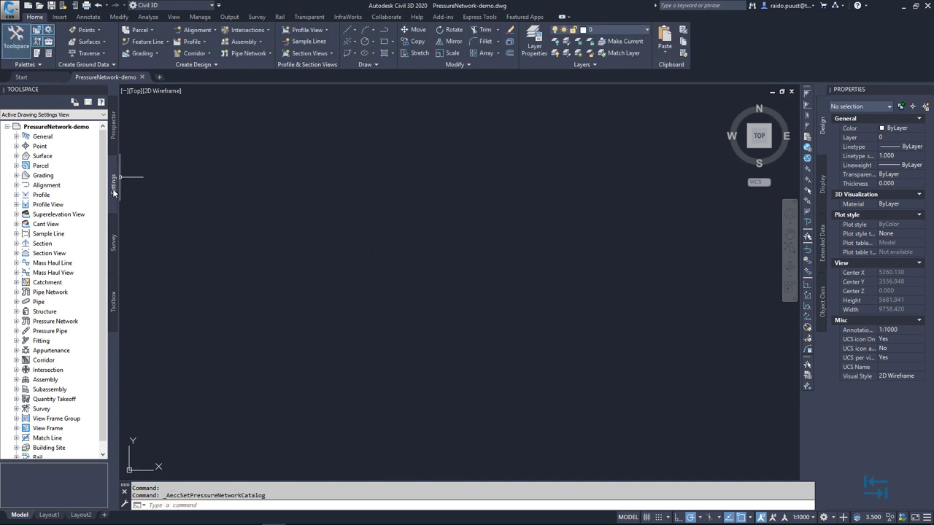
{"action": "left_click", "coordinate": [16, 321]}
- Create a new parts list named Water PE and add PE-SDR11 as its pressure pipe material
{"action": "right_click", "coordinate": [48, 331]}
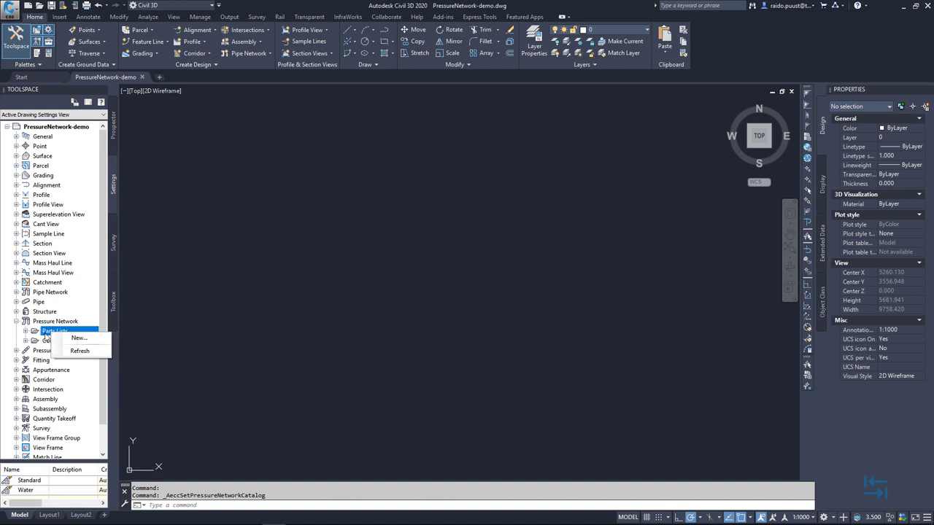
{"action": "left_click", "coordinate": [79, 338]}
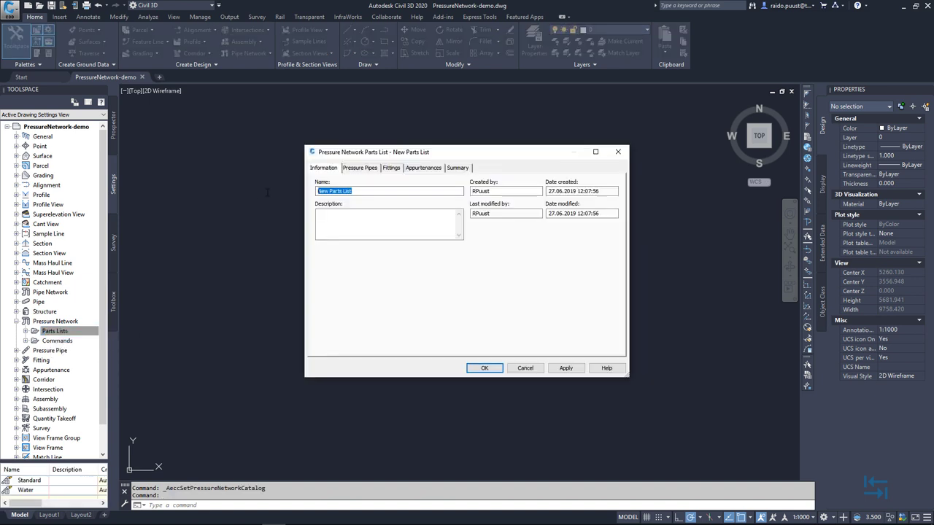
{"action": "type", "text": "Water PE"}
{"action": "left_click", "coordinate": [361, 168]}
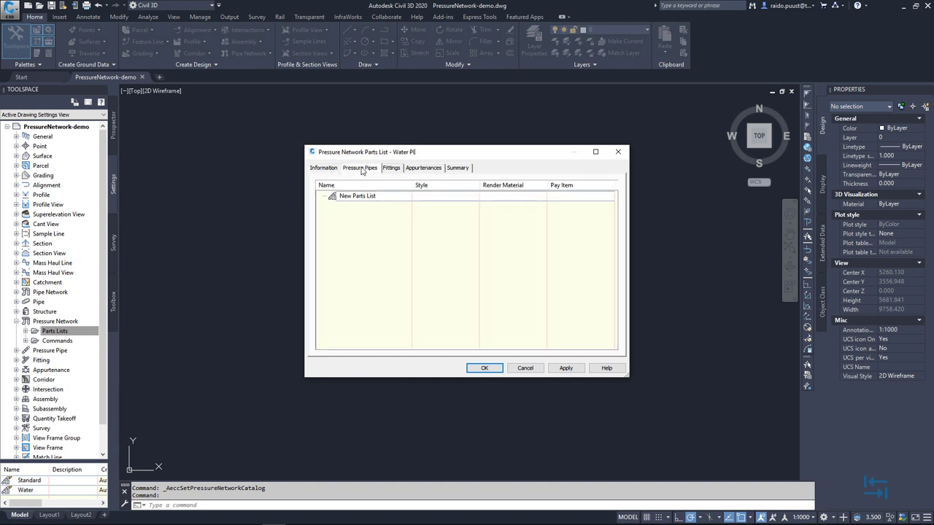
{"action": "right_click", "coordinate": [361, 197]}
{"action": "left_click", "coordinate": [390, 202]}
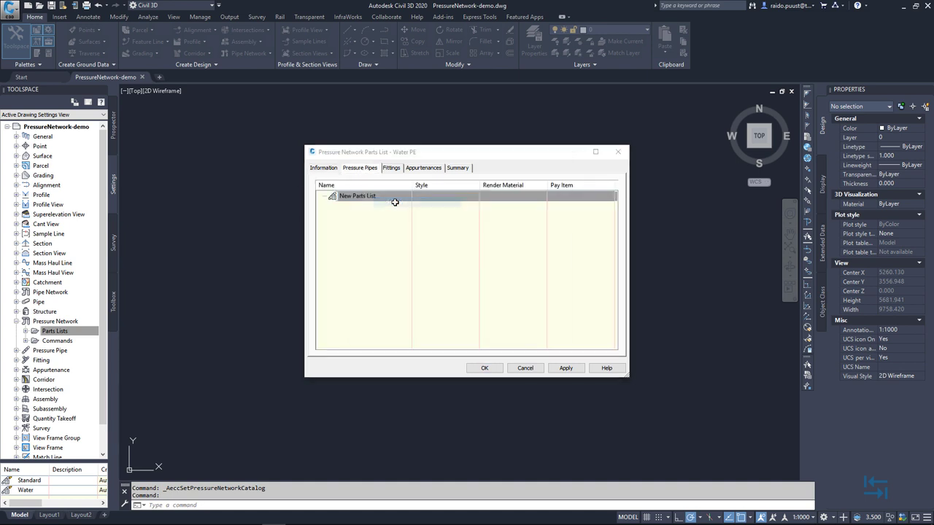
{"action": "left_click", "coordinate": [391, 190]}
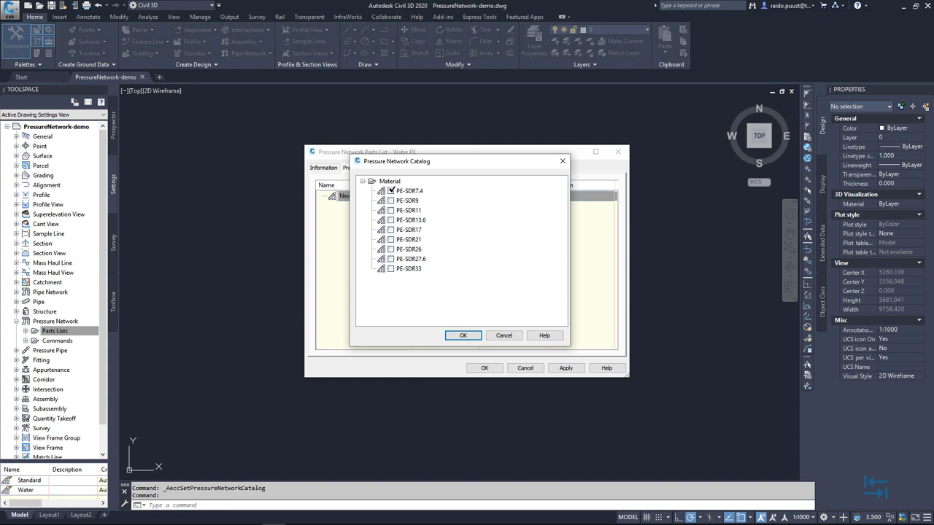
{"action": "left_click", "coordinate": [393, 210]}
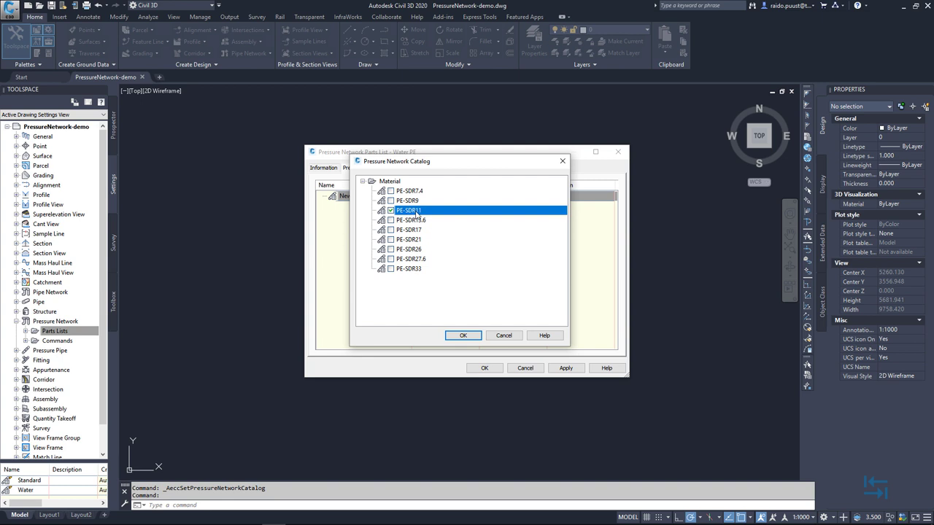
{"action": "left_click", "coordinate": [462, 335]}
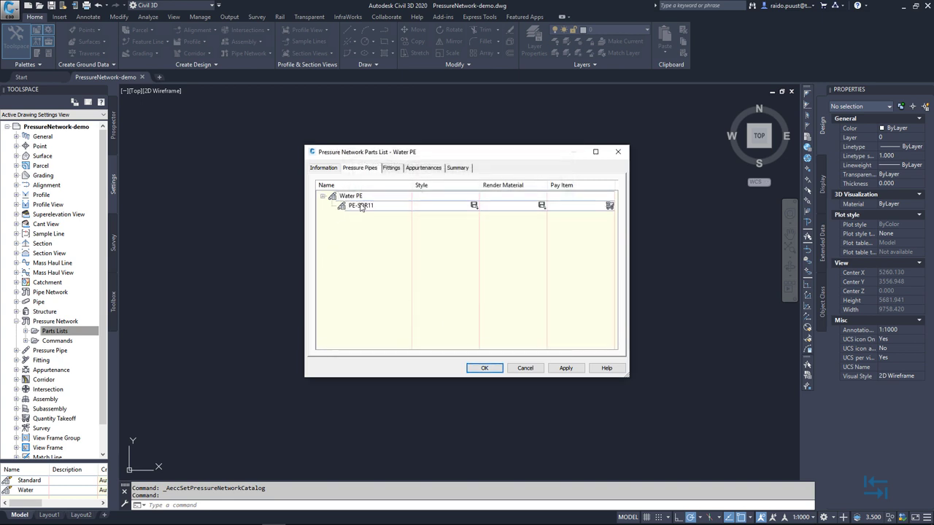
- Add all PE-SDR11 pipe sizes, DN20 through DN1000, to the Water PE list
{"action": "left_click", "coordinate": [361, 206]}
{"action": "right_click", "coordinate": [362, 208]}
{"action": "left_click", "coordinate": [401, 212]}
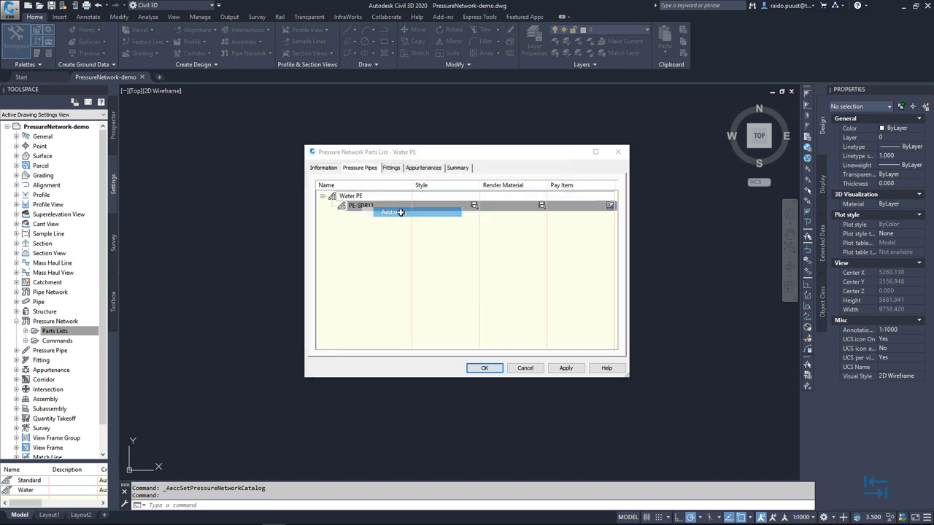
{"action": "left_click", "coordinate": [542, 227]}
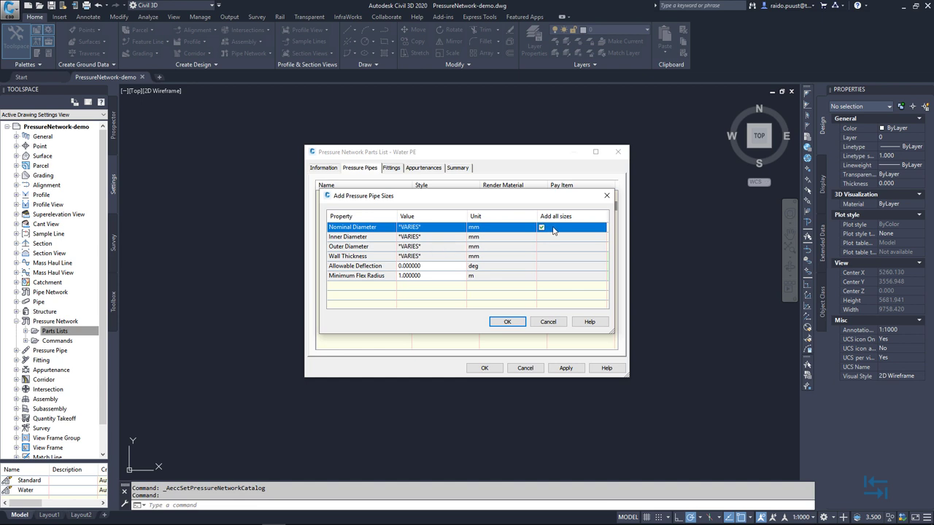
{"action": "left_click", "coordinate": [507, 322]}
{"action": "scroll", "coordinate": [384, 293], "scroll_direction": "down", "scroll_amount": 2}
{"action": "scroll", "coordinate": [384, 294], "scroll_direction": "down", "scroll_amount": 3}
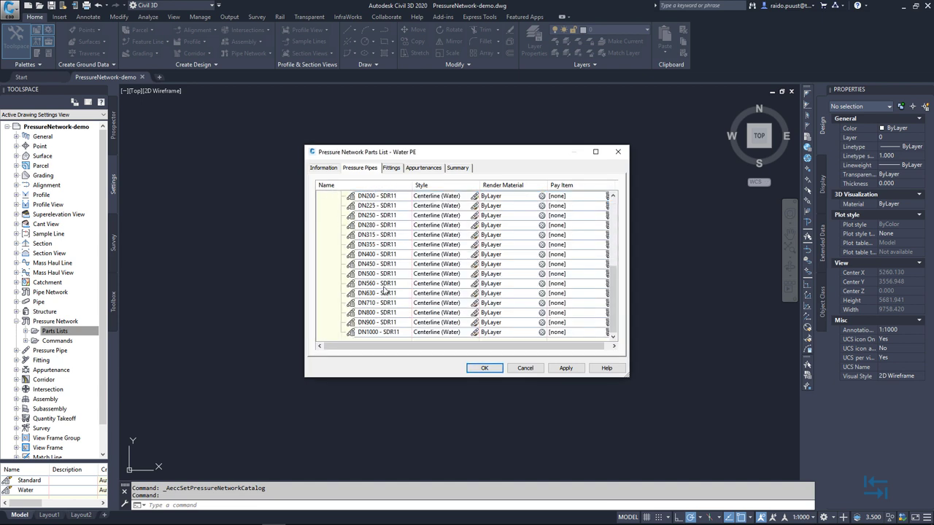
{"action": "scroll", "coordinate": [383, 290], "scroll_direction": "up", "scroll_amount": 5}
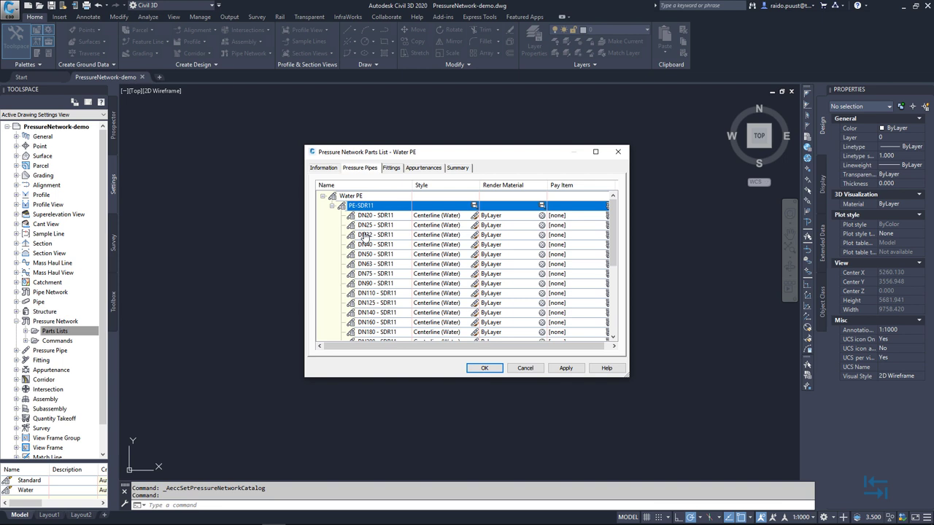
- Add the PE-SDR11 Elbow and PE-SDR11 Tee fitting types to the Water PE fittings list
{"action": "left_click", "coordinate": [332, 206]}
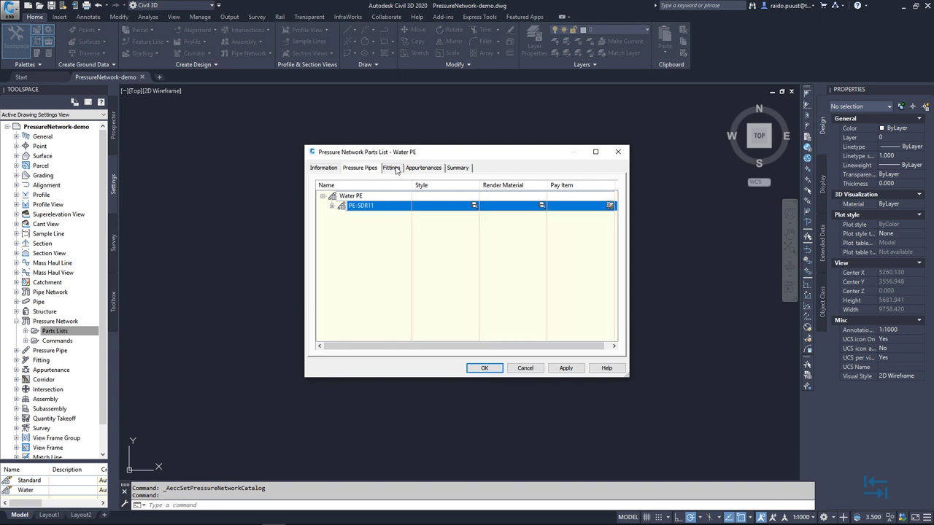
{"action": "left_click", "coordinate": [392, 168]}
{"action": "right_click", "coordinate": [358, 198]}
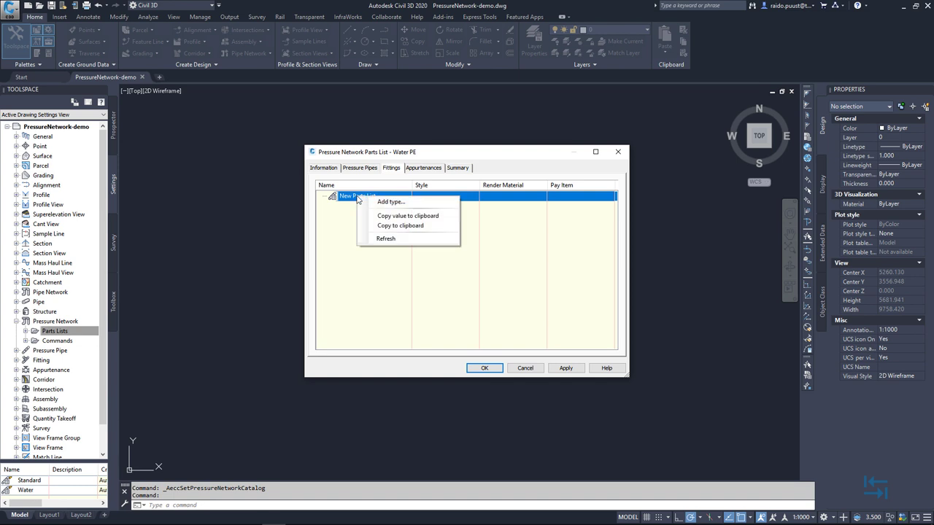
{"action": "left_click", "coordinate": [398, 202]}
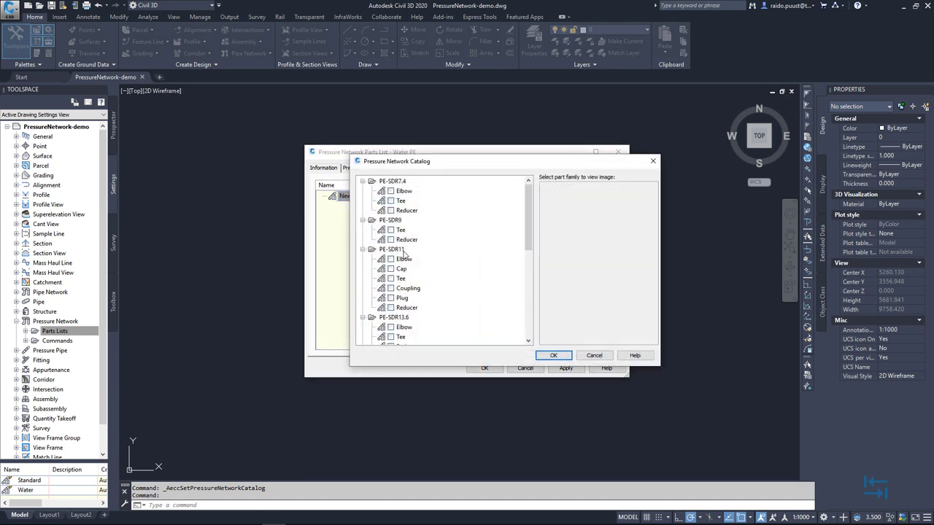
{"action": "left_click", "coordinate": [392, 259]}
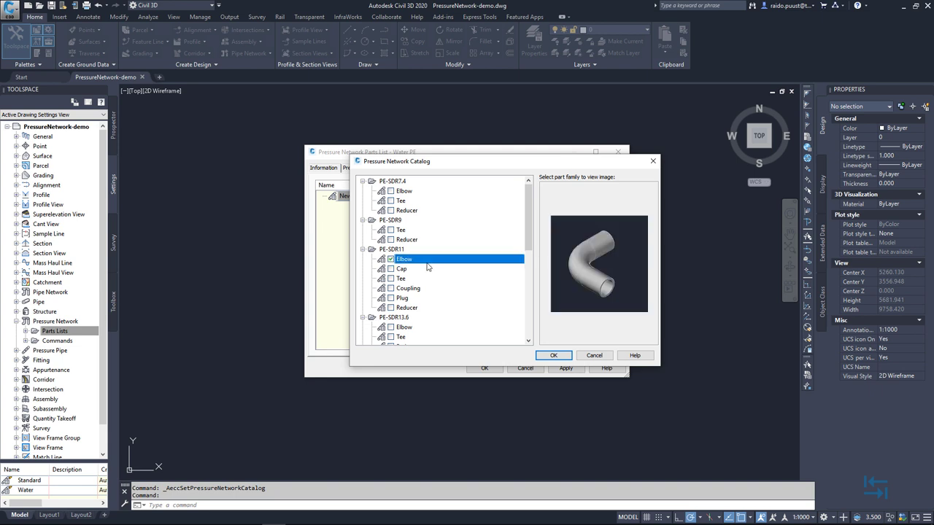
{"action": "left_click", "coordinate": [391, 279]}
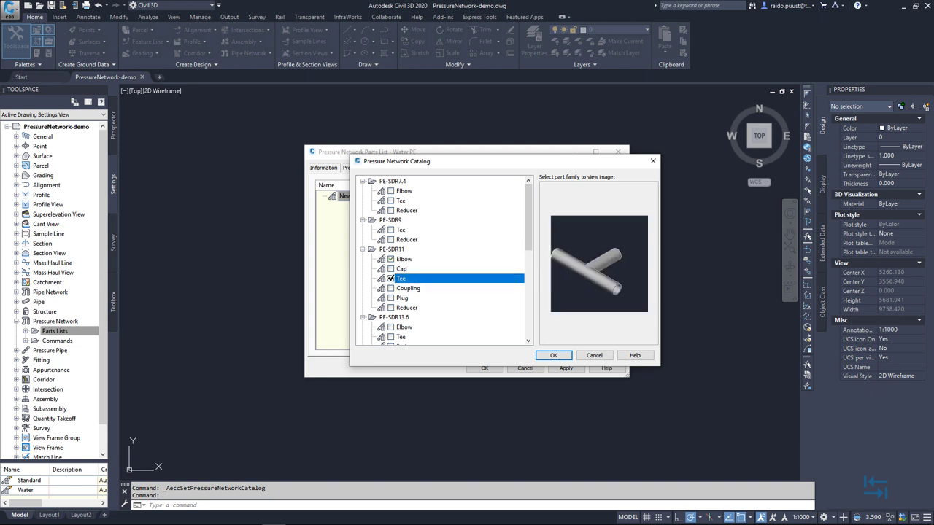
{"action": "left_click", "coordinate": [555, 355]}
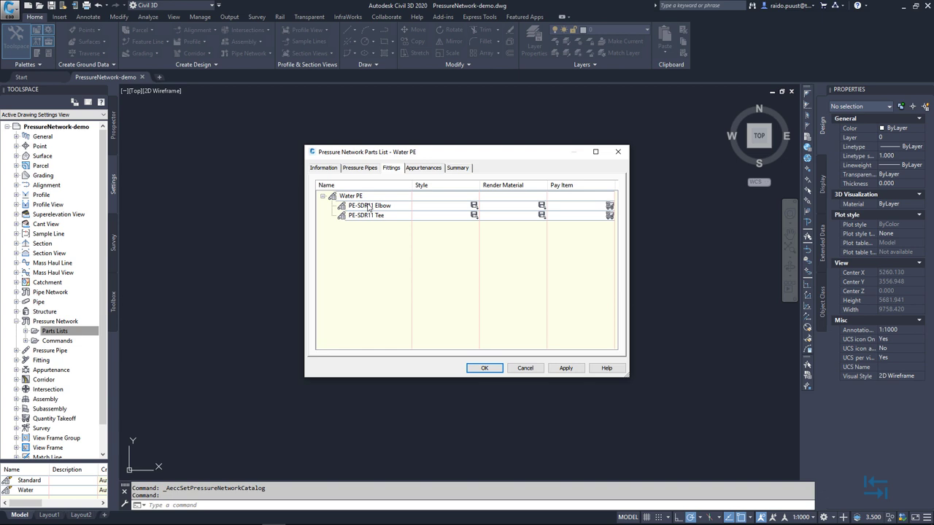
- Add all available sizes to the PE-SDR11 Elbow fitting
{"action": "left_click", "coordinate": [379, 207]}
{"action": "right_click", "coordinate": [378, 207]}
{"action": "left_click", "coordinate": [403, 211]}
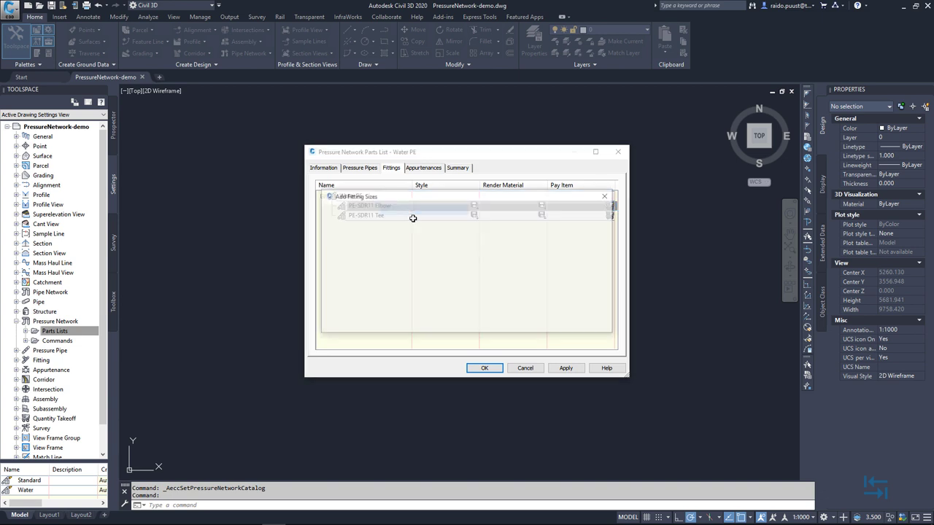
{"action": "left_click", "coordinate": [508, 322]}
- Add all available sizes to the PE-SDR11 Tee fitting
{"action": "right_click", "coordinate": [372, 216]}
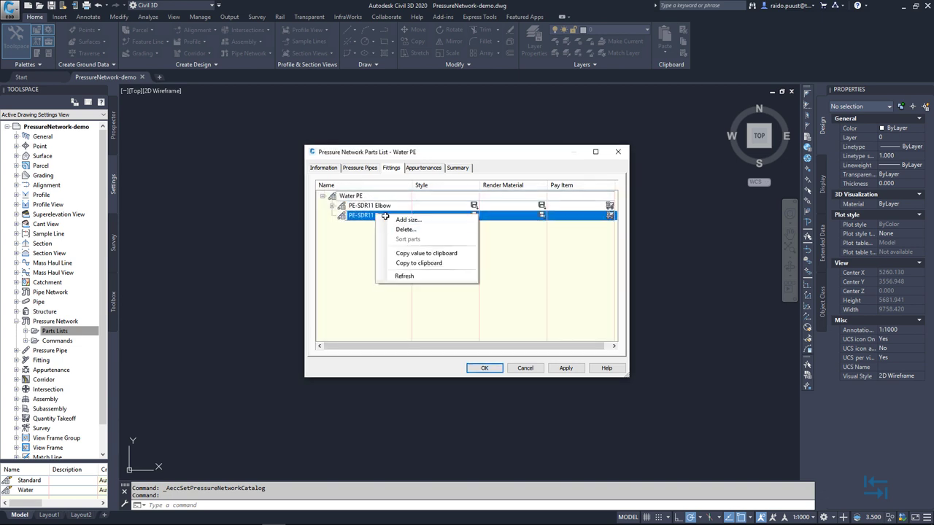
{"action": "left_click", "coordinate": [402, 221]}
{"action": "left_click", "coordinate": [540, 227]}
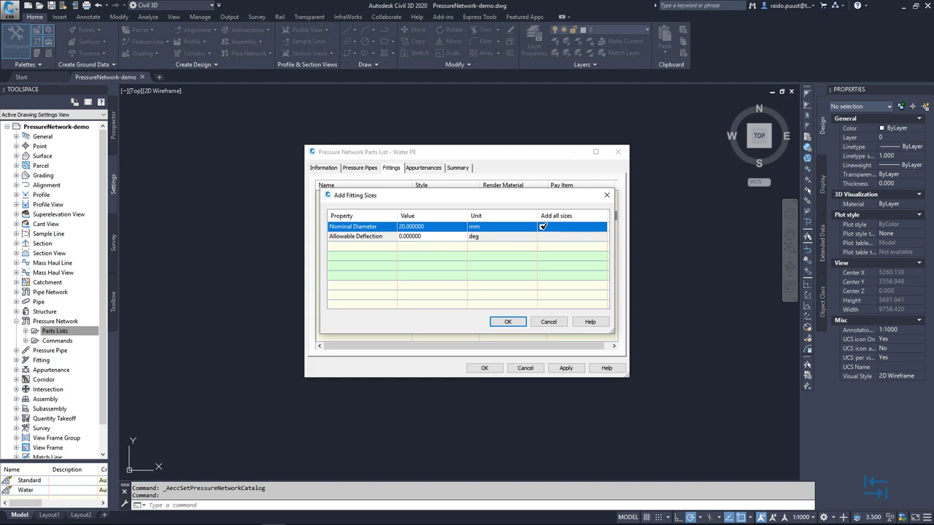
{"action": "left_click", "coordinate": [508, 321]}
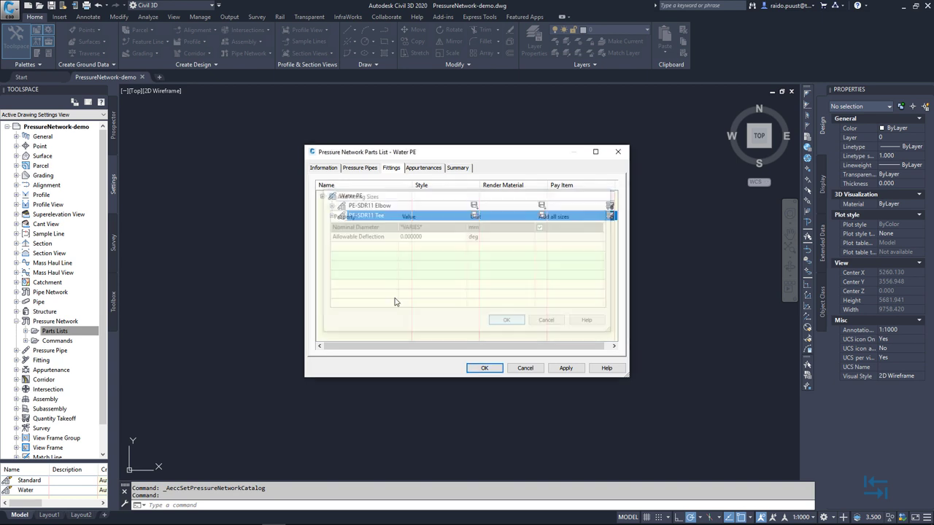
- Review the Appurtenances, apply and close the Water PE parts list, then save the drawing
{"action": "left_click", "coordinate": [432, 169]}
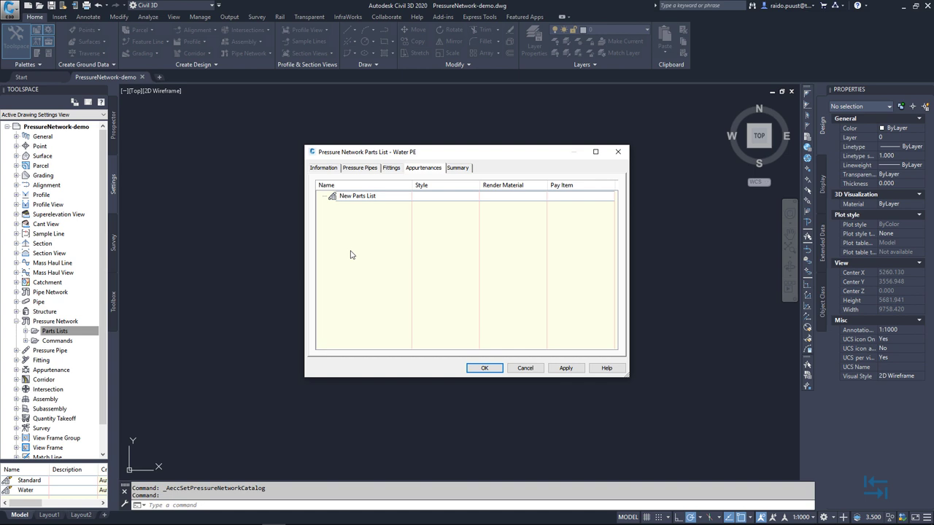
{"action": "left_click", "coordinate": [484, 368]}
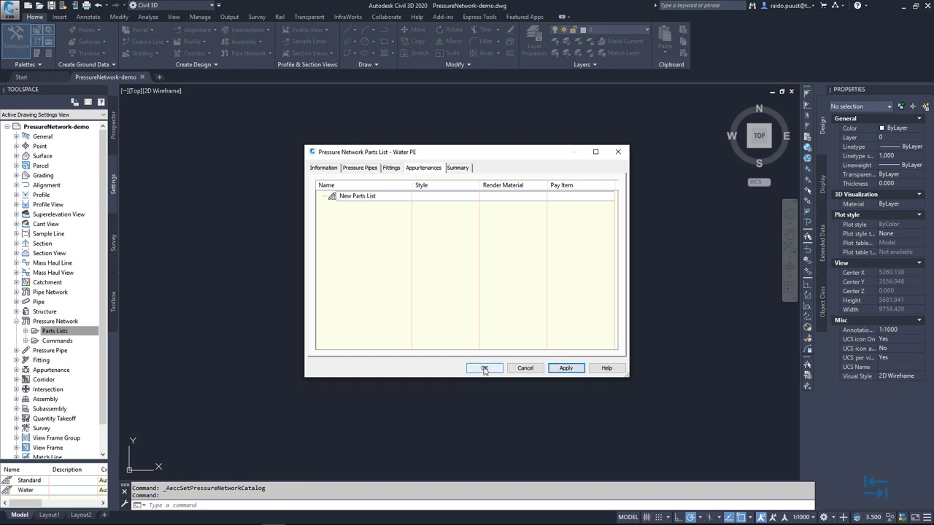
{"action": "left_click", "coordinate": [485, 368]}
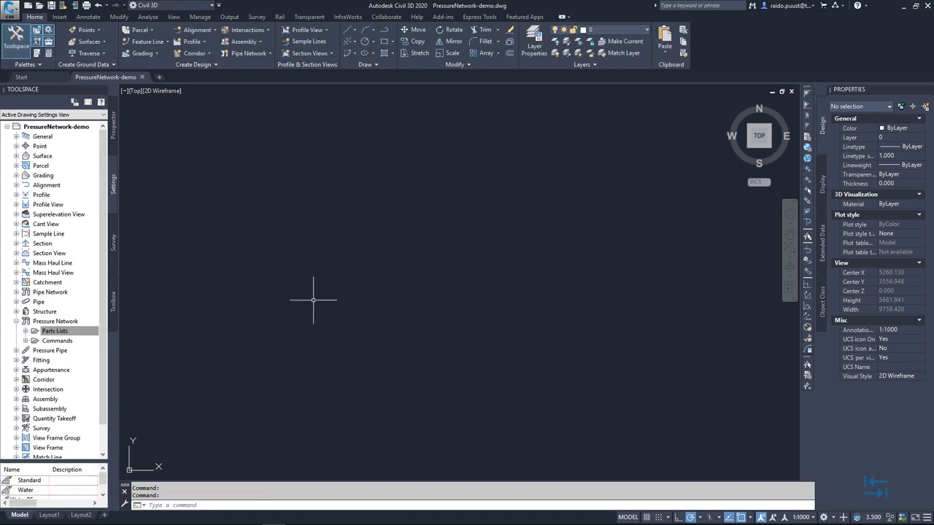
{"action": "key", "text": "ctrl+s"}
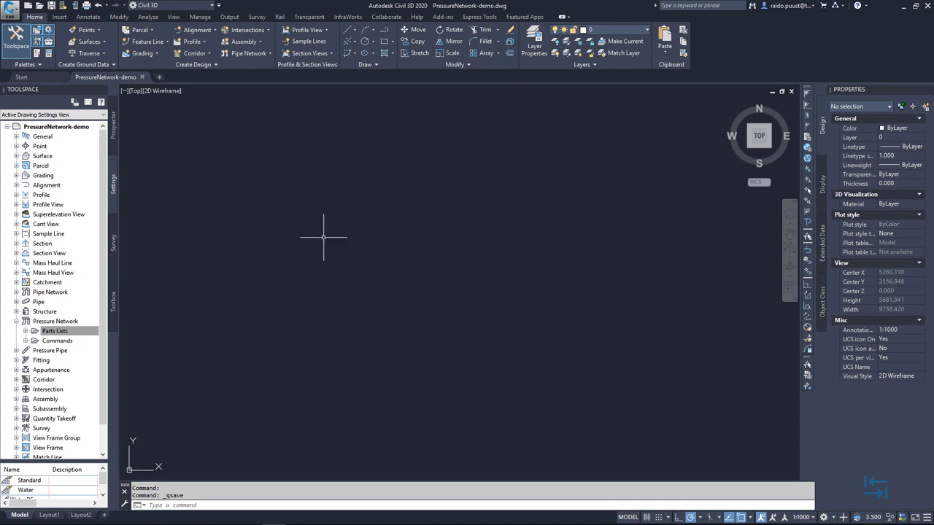
- Start a new pressure network named 'Water PE demo' using the Water PE parts list
{"action": "left_click", "coordinate": [257, 54]}
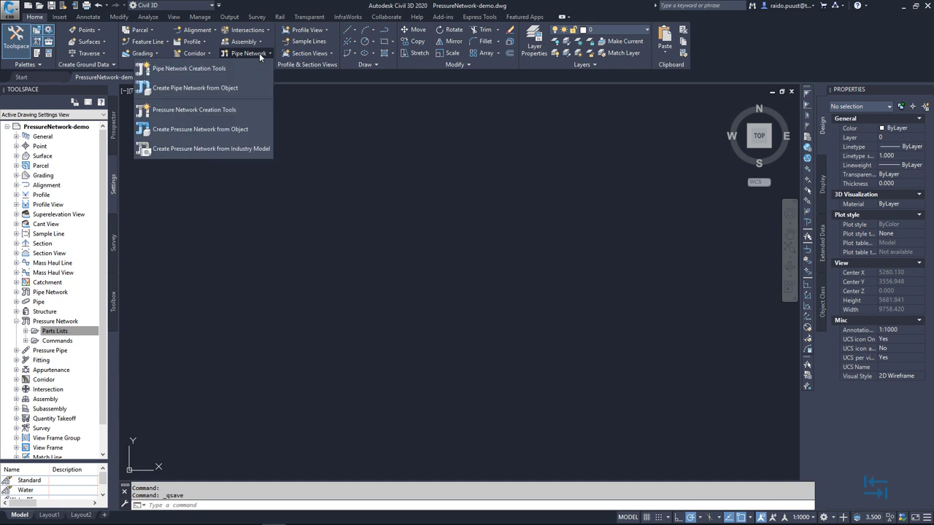
{"action": "left_click", "coordinate": [183, 111]}
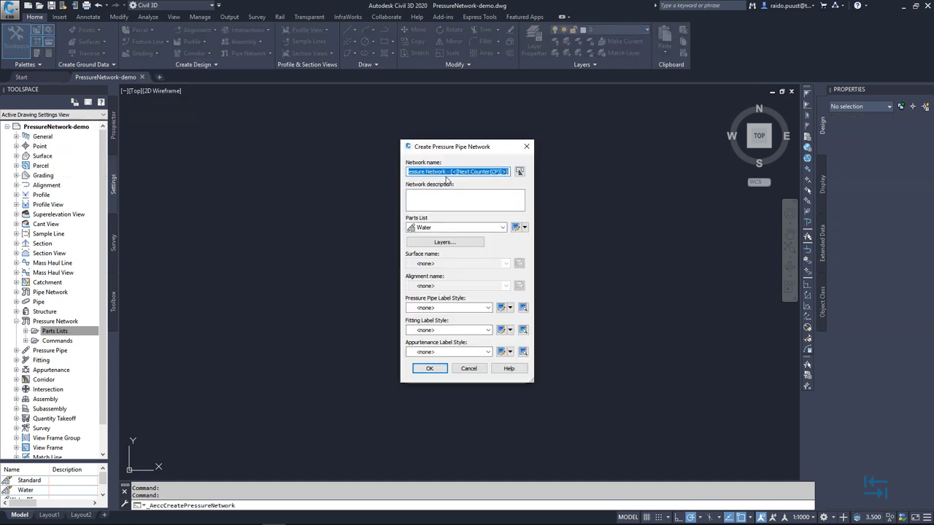
{"action": "type", "text": "Water PE demo"}
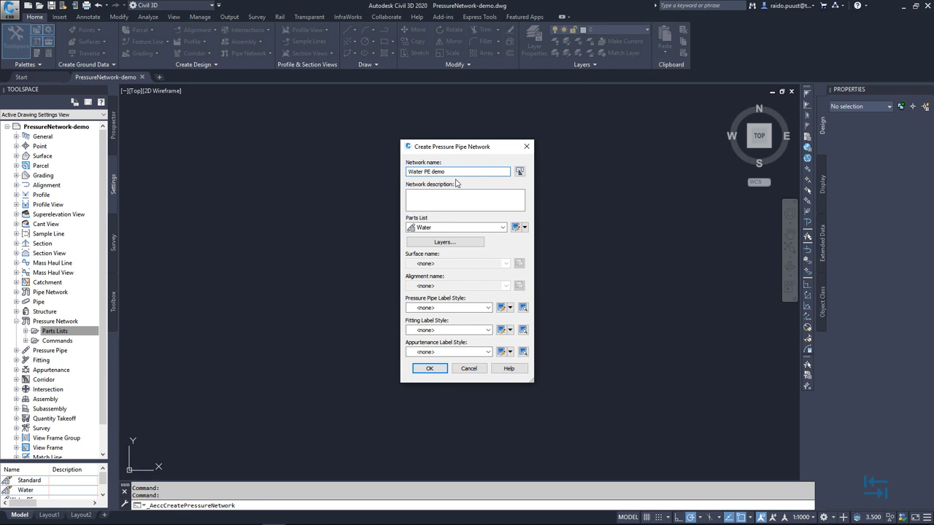
{"action": "left_click", "coordinate": [429, 228]}
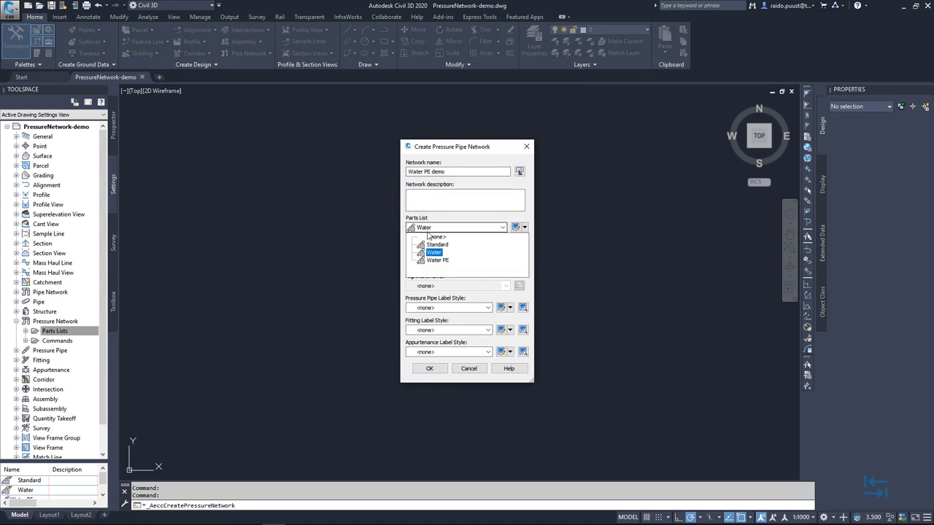
{"action": "left_click", "coordinate": [437, 261]}
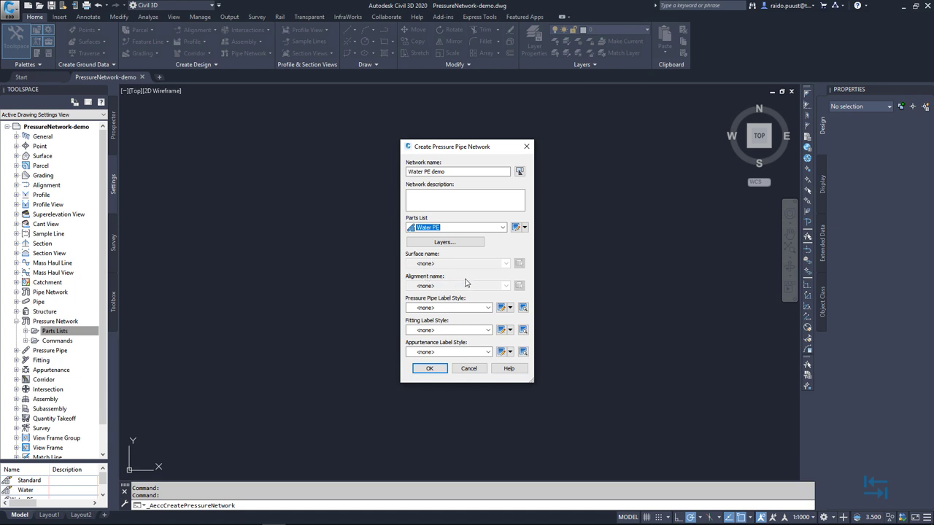
- Create the network and choose DN200 - SDR11 as the layout pipe size, browsing the elbow fittings
{"action": "left_click", "coordinate": [429, 368]}
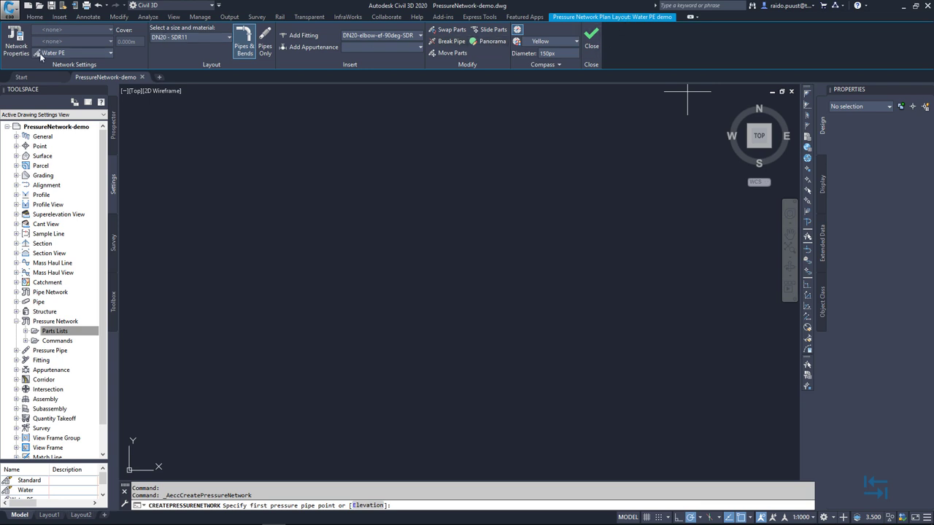
{"action": "left_click", "coordinate": [228, 36]}
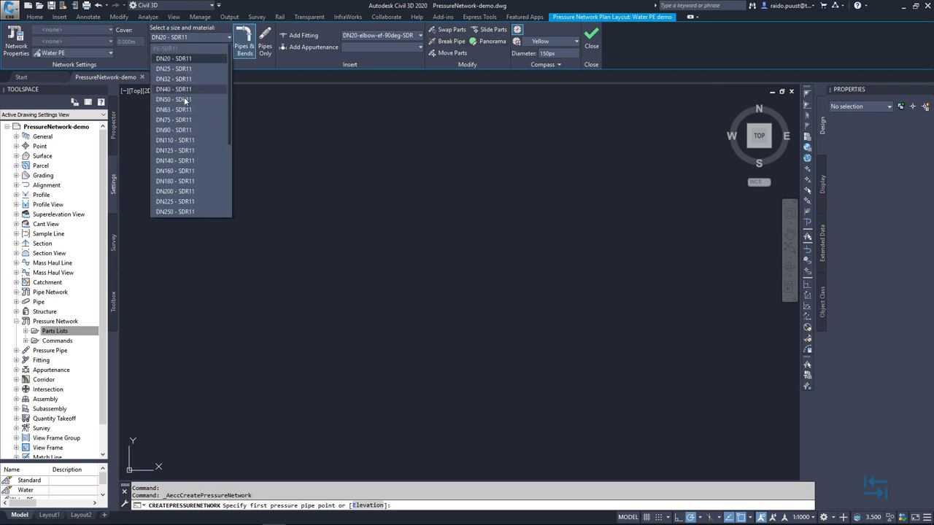
{"action": "left_click", "coordinate": [163, 193]}
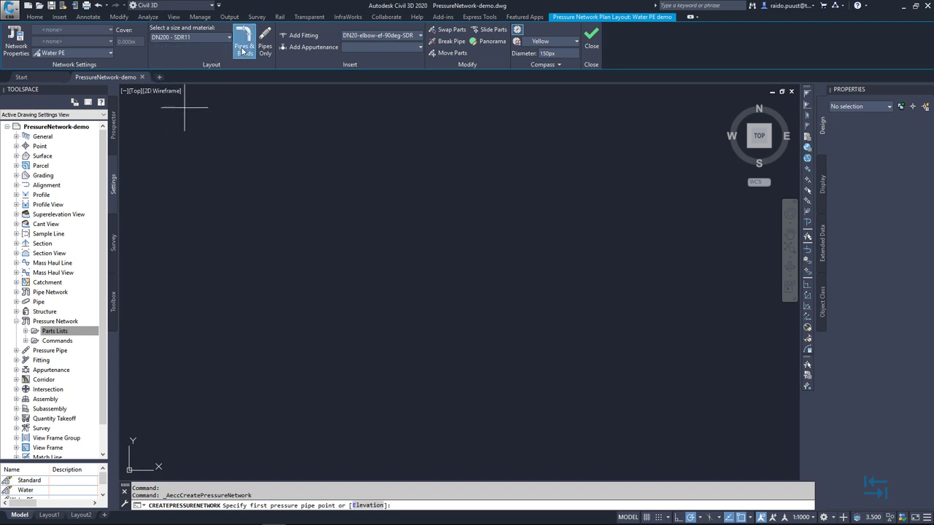
{"action": "left_click", "coordinate": [419, 35]}
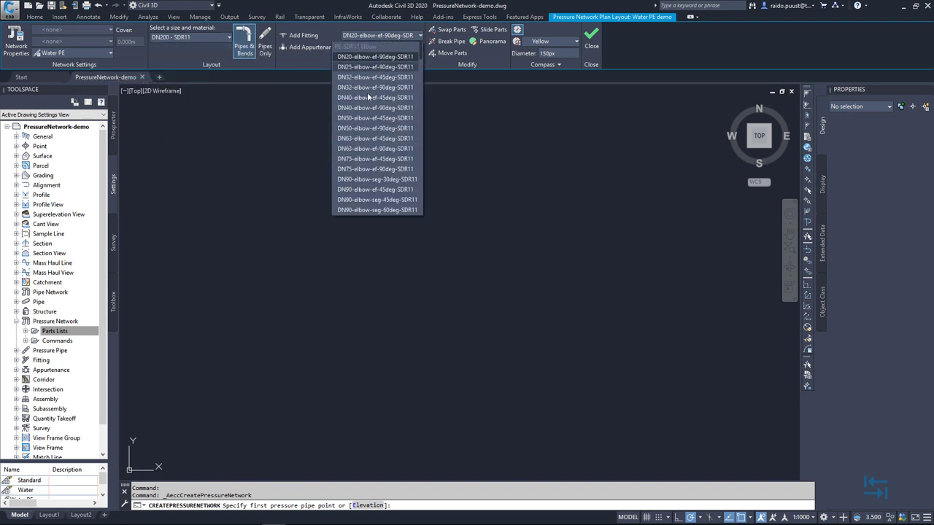
{"action": "scroll", "coordinate": [351, 176], "scroll_direction": "down", "scroll_amount": 10}
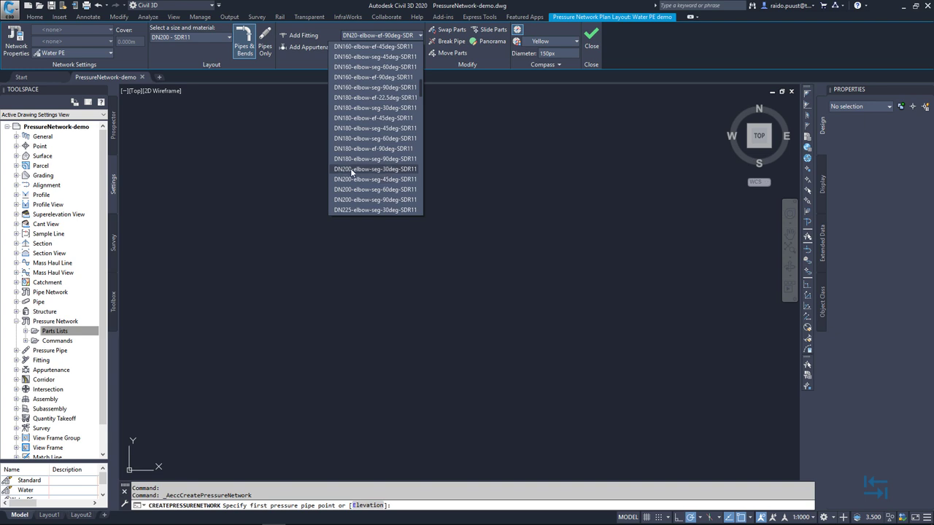
{"action": "left_click", "coordinate": [332, 9]}
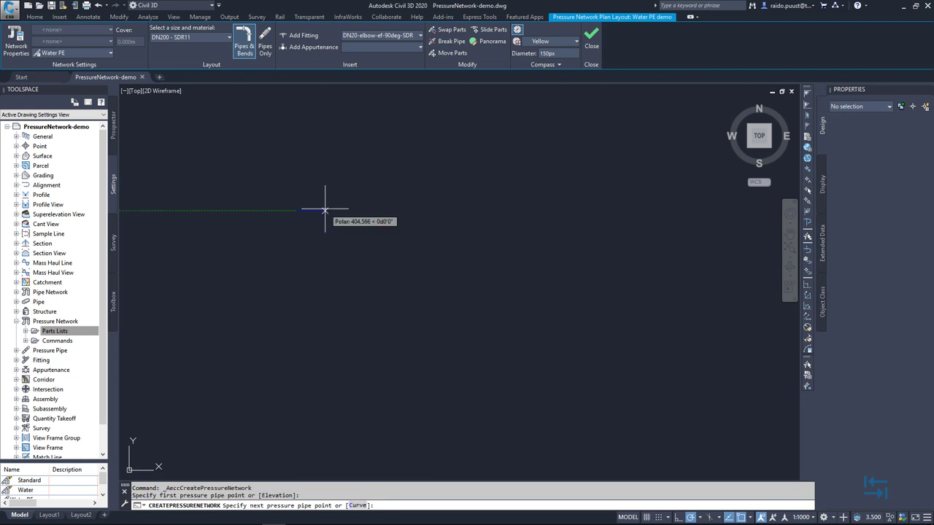
- Draw a DN200 pipe run: horizontal to the right, 90° down, then 45° to the lower right
{"action": "left_click", "coordinate": [354, 190]}
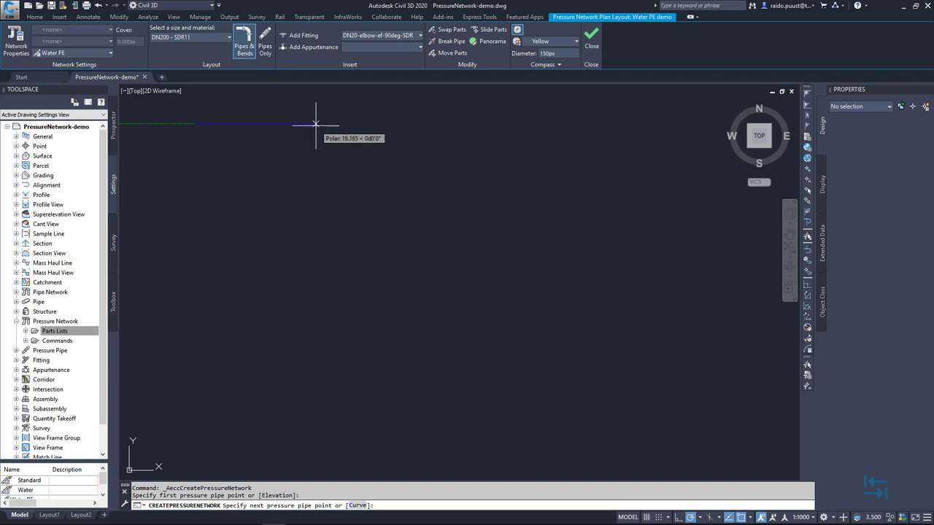
{"action": "left_click", "coordinate": [317, 125]}
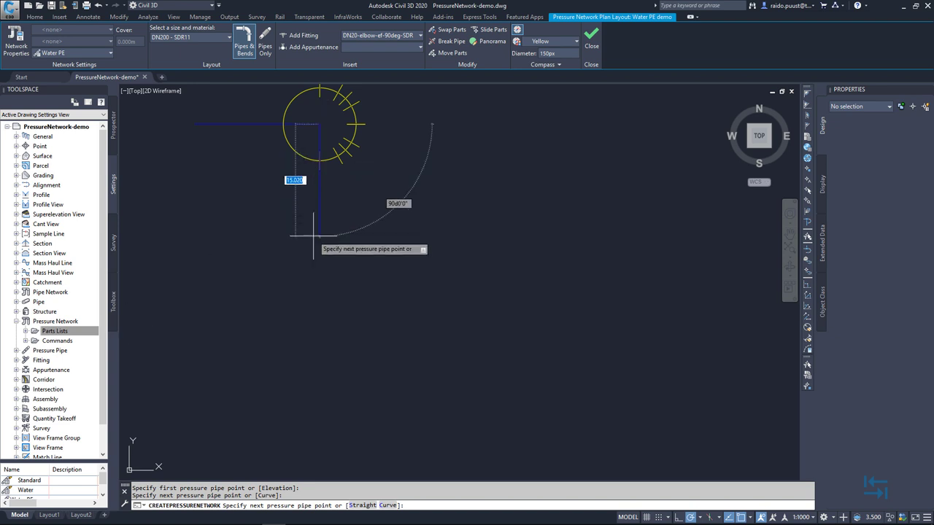
{"action": "left_click", "coordinate": [319, 262]}
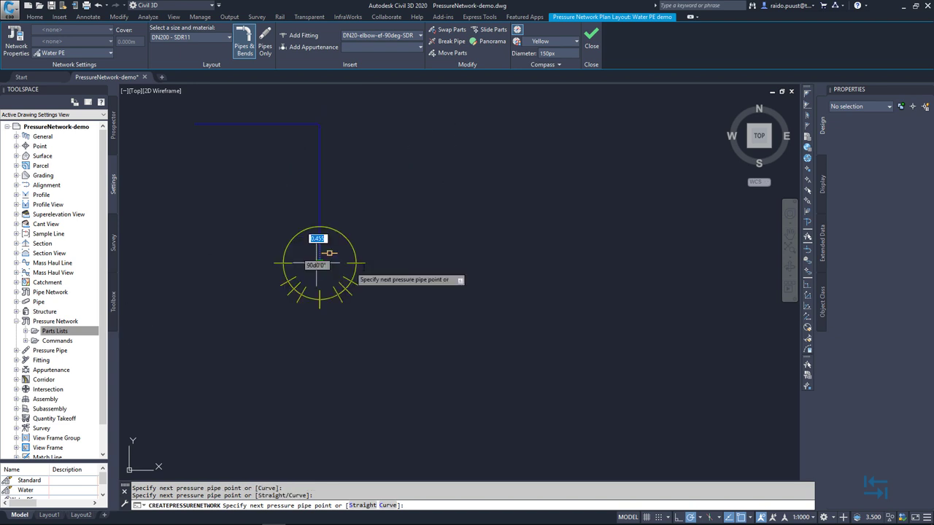
{"action": "left_click", "coordinate": [386, 322]}
{"action": "key", "text": "Escape"}
{"action": "middle_click_drag", "start_coordinate": [402, 167], "coordinate": [540, 195]}
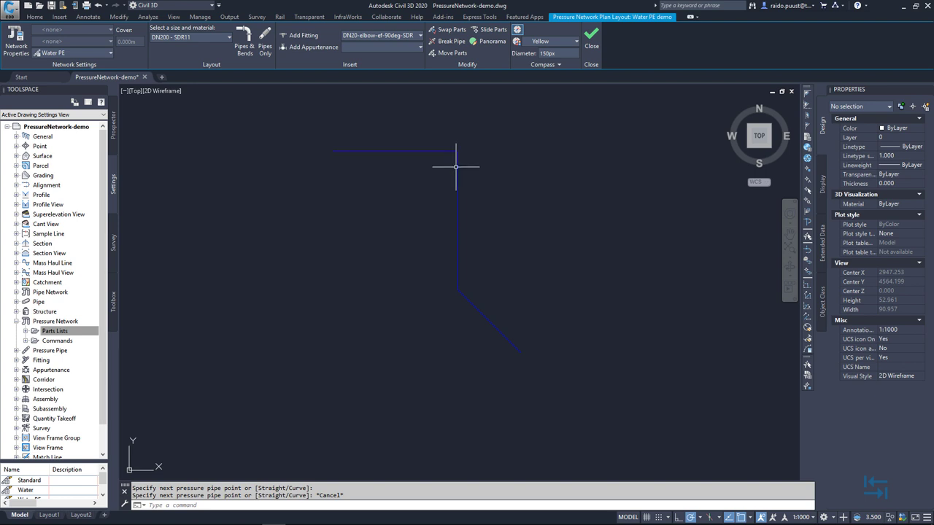
- Turn on inside and outside pipe wall display in the top pipe's Centerline (Water) style
{"action": "left_click", "coordinate": [427, 155]}
{"action": "key", "text": "Escape"}
{"action": "scroll", "coordinate": [427, 156], "scroll_direction": "up", "scroll_amount": 2}
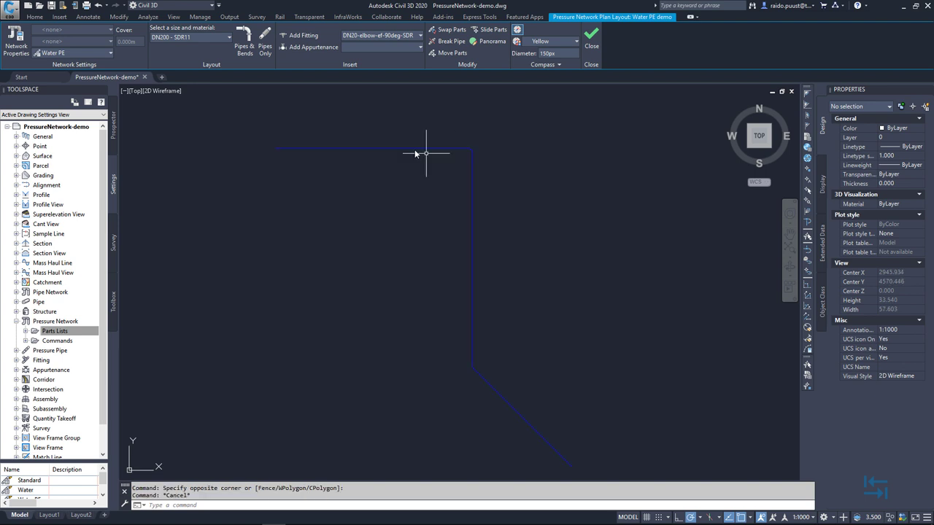
{"action": "left_click", "coordinate": [427, 151]}
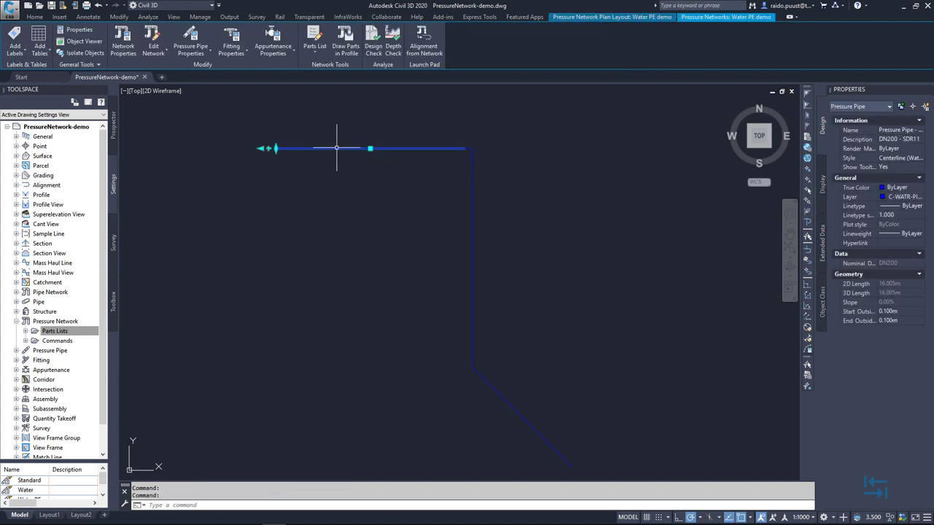
{"action": "right_click", "coordinate": [334, 149]}
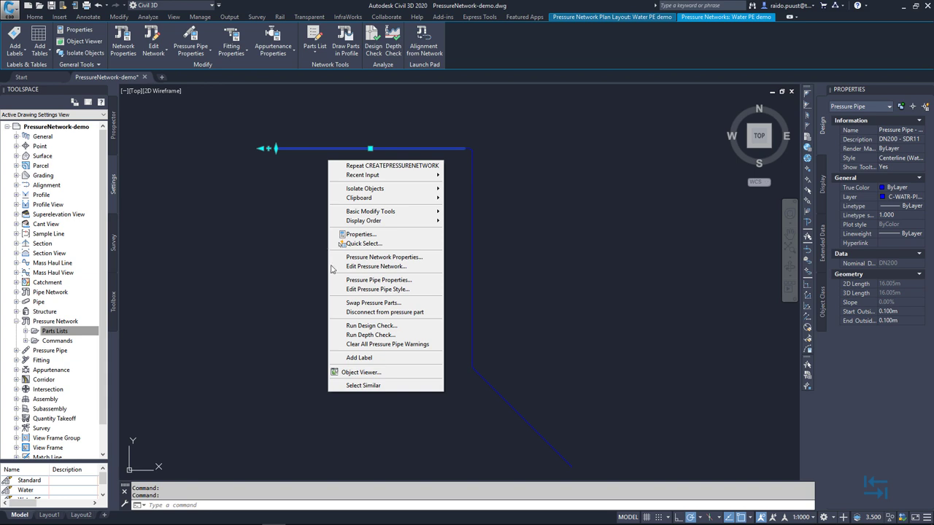
{"action": "left_click", "coordinate": [389, 289]}
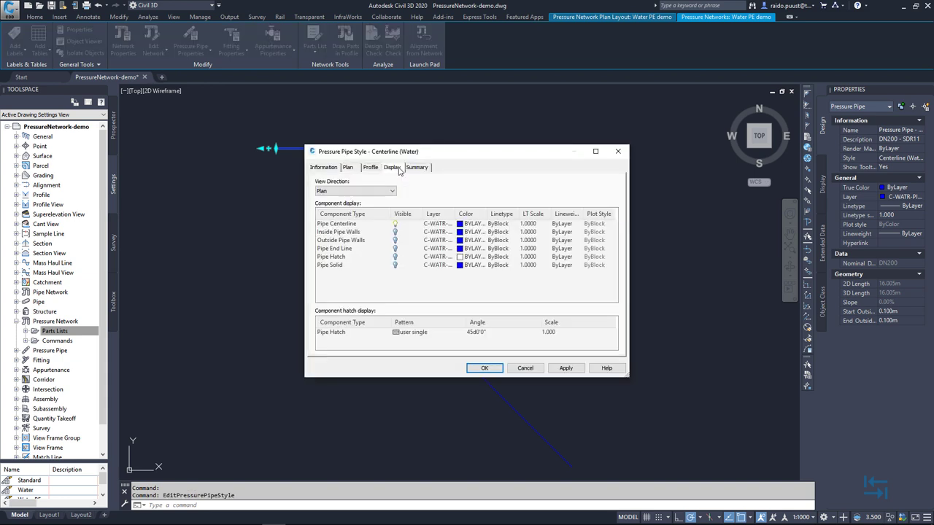
{"action": "left_click", "coordinate": [395, 232]}
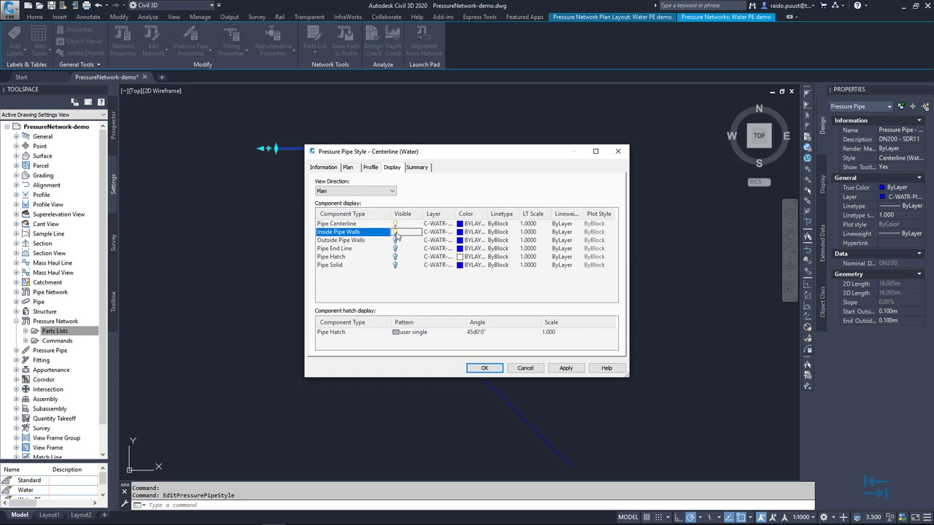
{"action": "left_click", "coordinate": [396, 241]}
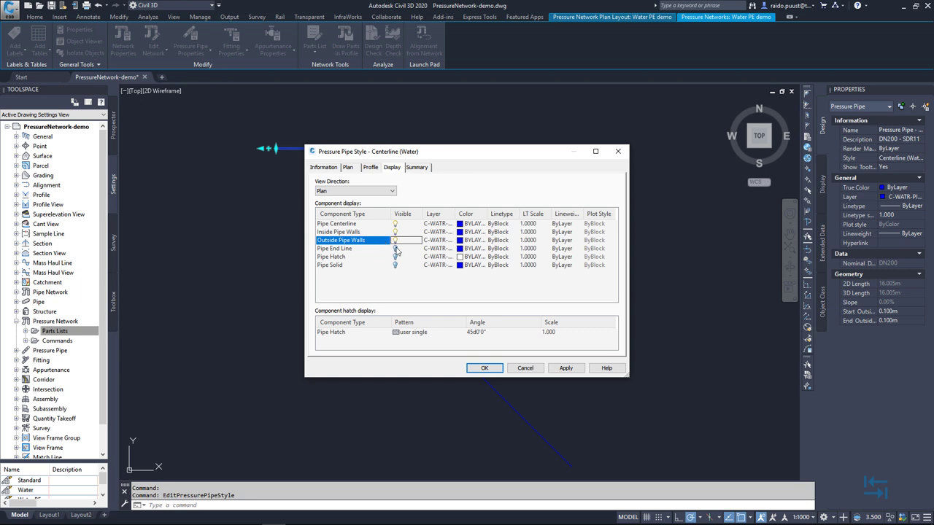
{"action": "left_click", "coordinate": [565, 367]}
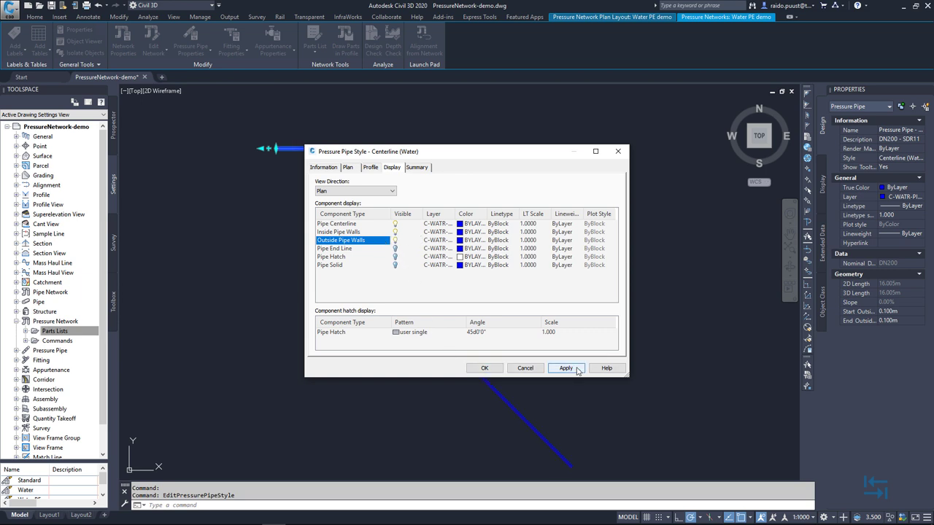
{"action": "left_click", "coordinate": [485, 367]}
- Set the elbow's fitting style to display as a catalog-defined block in plan
{"action": "key", "text": "Escape"}
{"action": "left_click", "coordinate": [484, 136]}
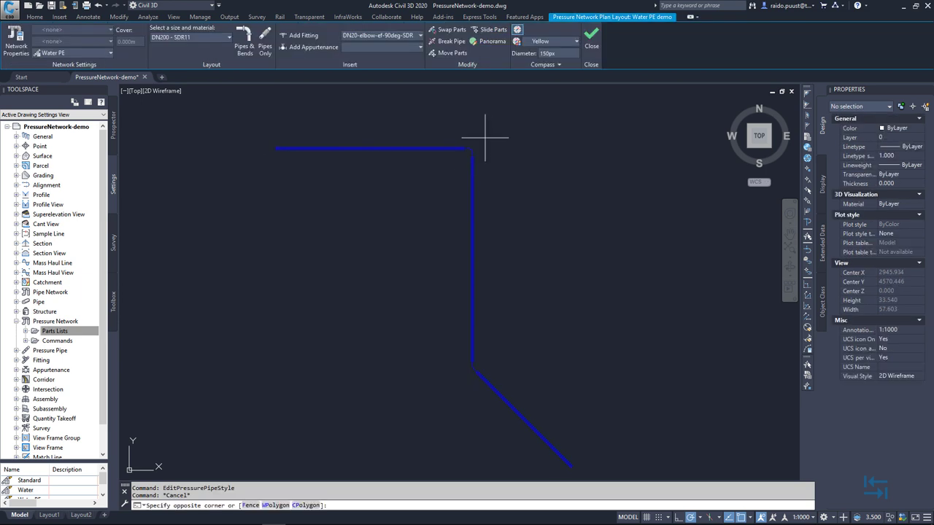
{"action": "left_click", "coordinate": [476, 146]}
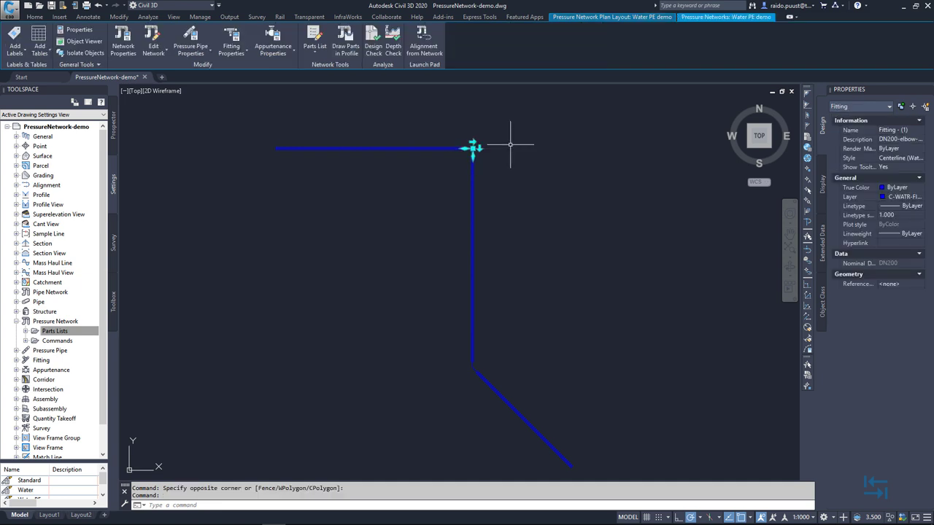
{"action": "right_click", "coordinate": [501, 129]}
{"action": "left_click", "coordinate": [552, 257]}
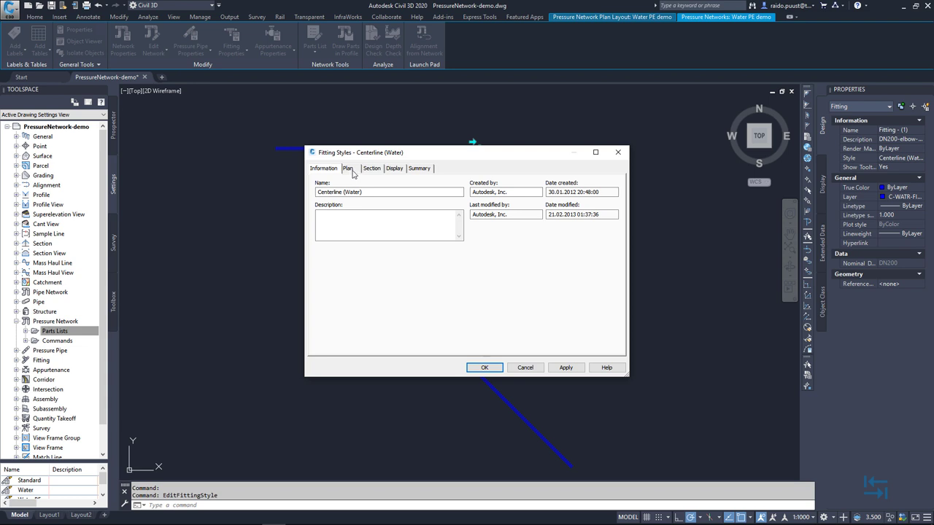
{"action": "left_click", "coordinate": [349, 169]}
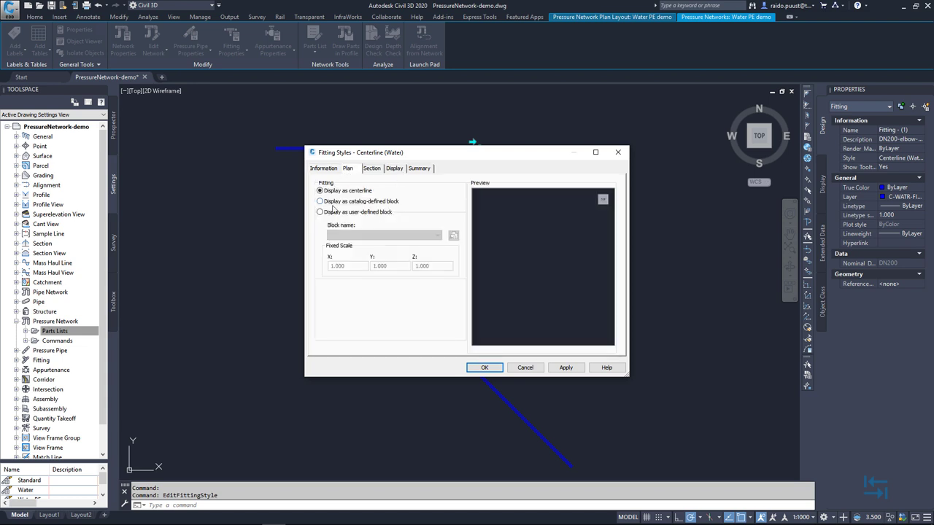
{"action": "left_click", "coordinate": [357, 202]}
{"action": "left_click", "coordinate": [566, 368]}
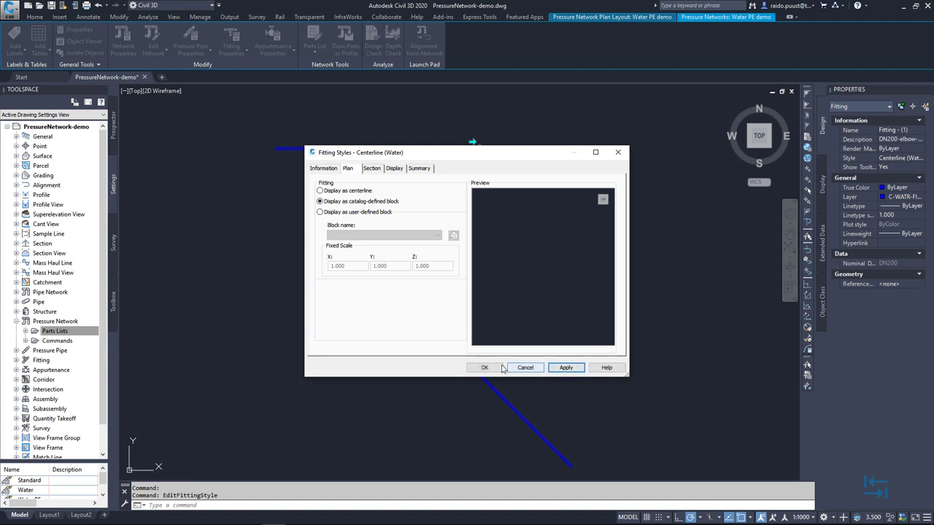
{"action": "left_click", "coordinate": [499, 368]}
- Deselect the elbow and zoom around to inspect the drawn fitting
{"action": "scroll", "coordinate": [475, 153], "scroll_direction": "up", "scroll_amount": 3}
{"action": "key", "text": "Escape"}
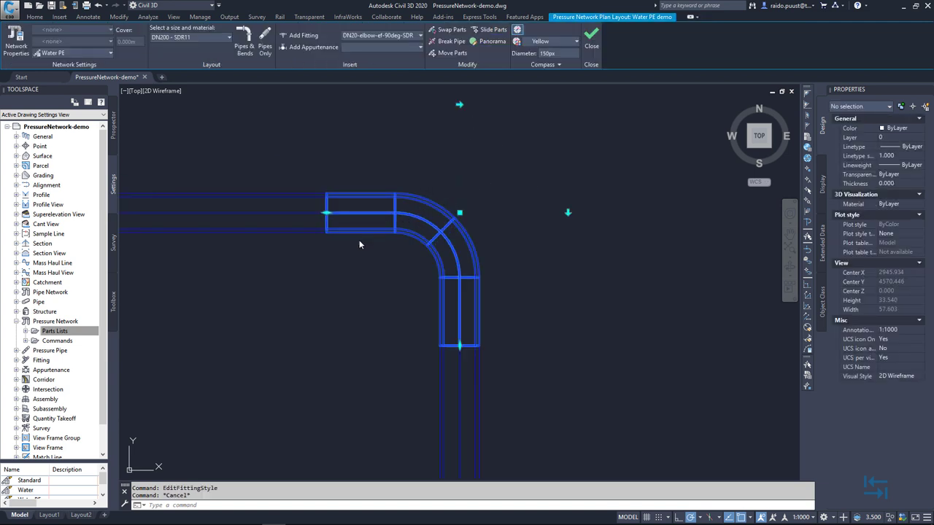
{"action": "scroll", "coordinate": [361, 246], "scroll_direction": "up", "scroll_amount": 2}
{"action": "left_click", "coordinate": [363, 251]}
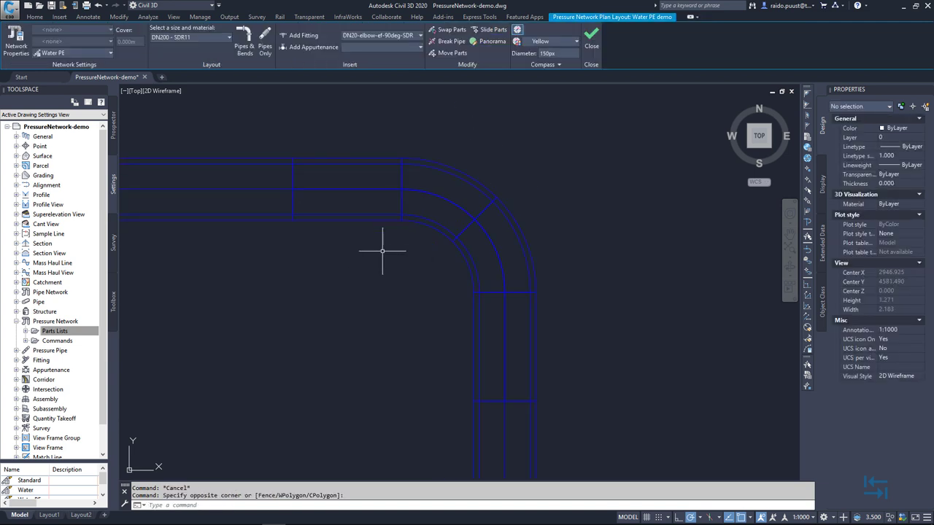
{"action": "scroll", "coordinate": [340, 265], "scroll_direction": "down", "scroll_amount": 3}
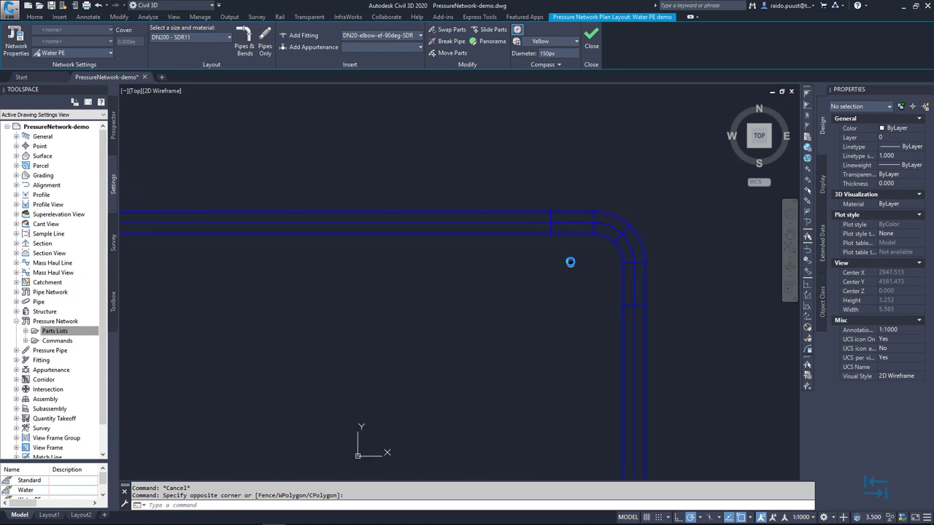
{"action": "scroll", "coordinate": [385, 260], "scroll_direction": "down", "scroll_amount": 3}
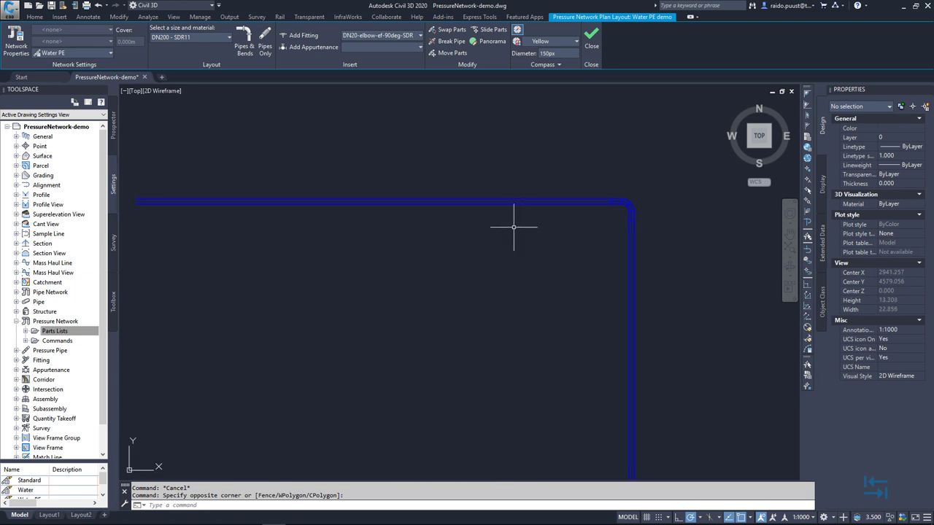
{"action": "left_click", "coordinate": [442, 203]}
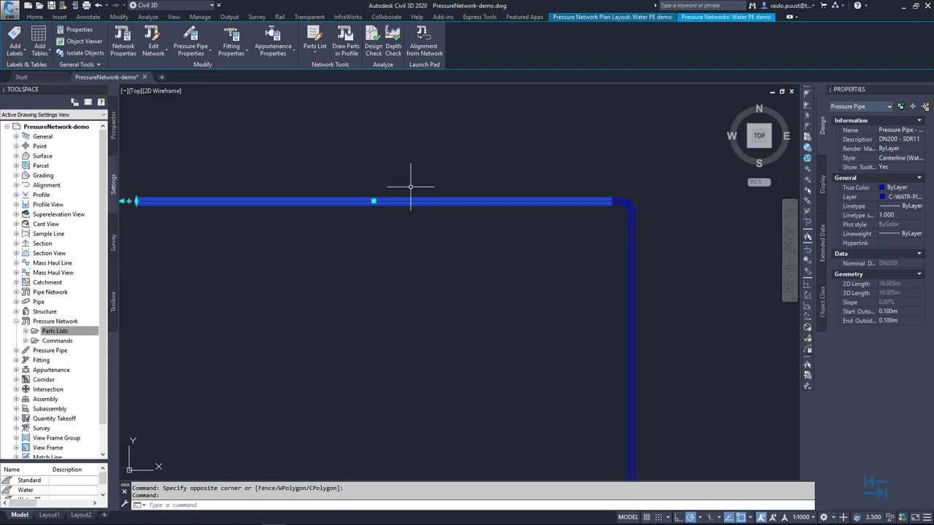
{"action": "right_click", "coordinate": [395, 163]}
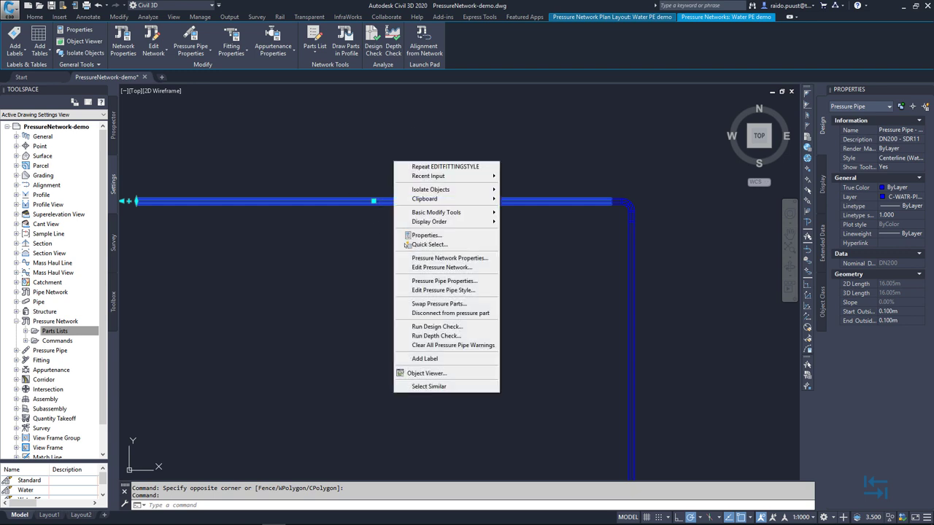
{"action": "left_click", "coordinate": [441, 283]}
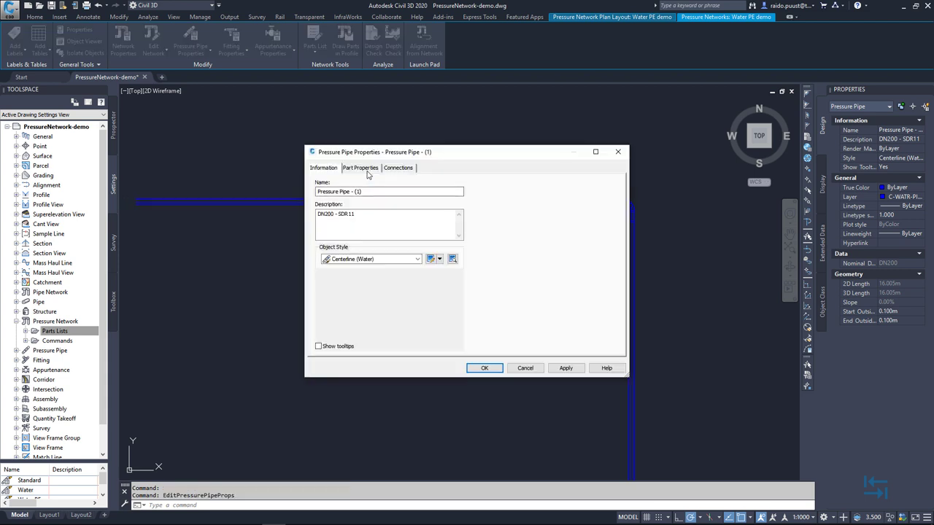
{"action": "left_click", "coordinate": [361, 168]}
{"action": "scroll", "coordinate": [339, 248], "scroll_direction": "down", "scroll_amount": 6}
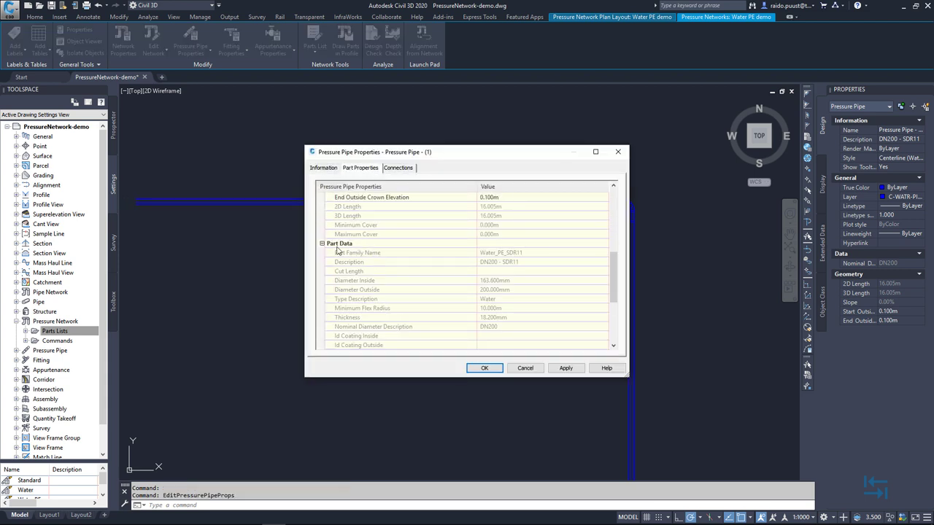
{"action": "left_click_drag", "start_coordinate": [615, 295], "coordinate": [615, 303]}
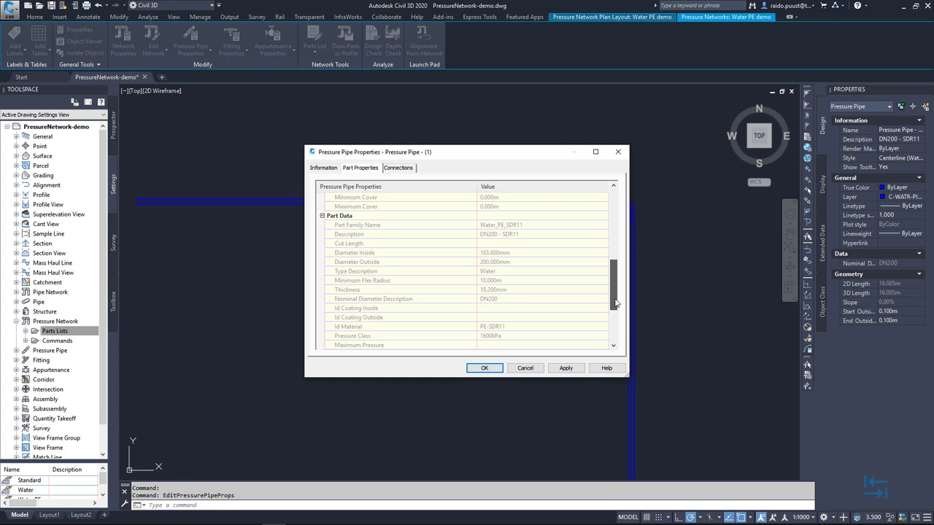
{"action": "left_click_drag", "start_coordinate": [616, 303], "coordinate": [621, 336]}
{"action": "scroll", "coordinate": [505, 275], "scroll_direction": "up", "scroll_amount": 3}
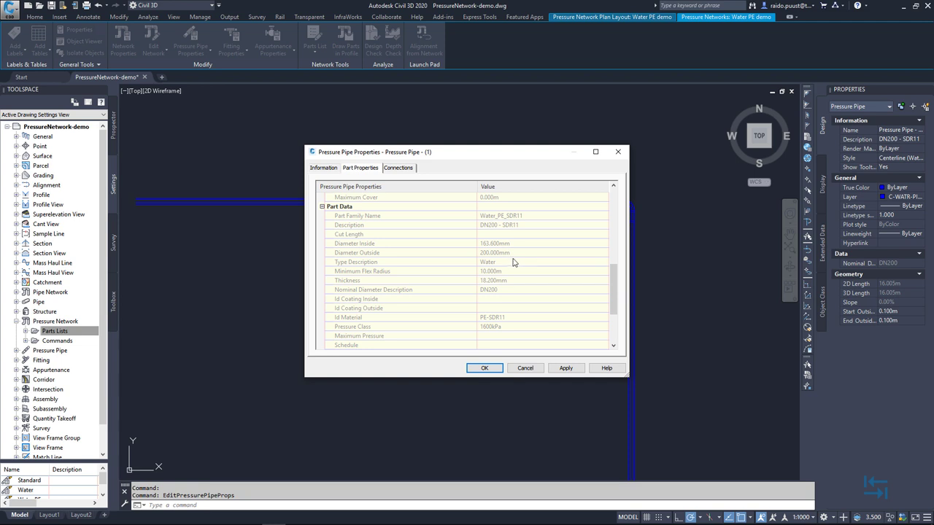
{"action": "left_click", "coordinate": [525, 368]}
{"action": "left_click", "coordinate": [658, 207]}
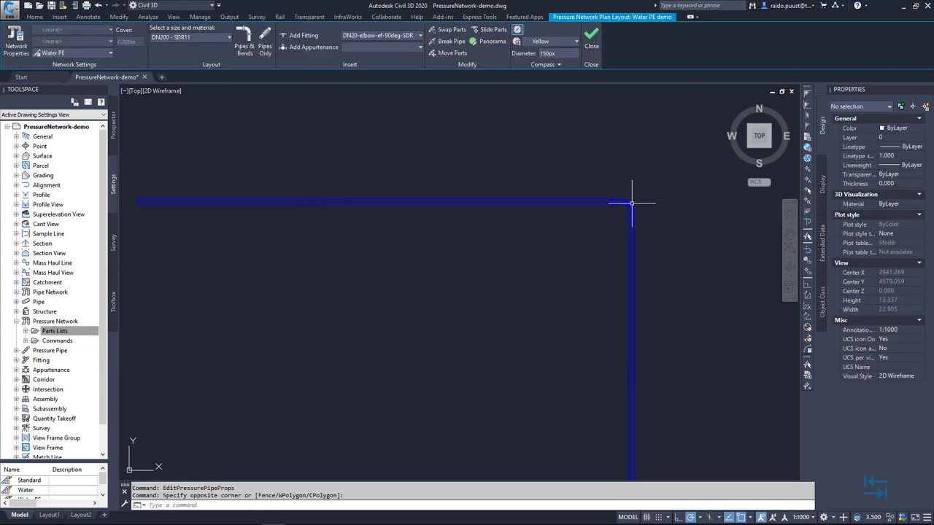
{"action": "left_click", "coordinate": [631, 201]}
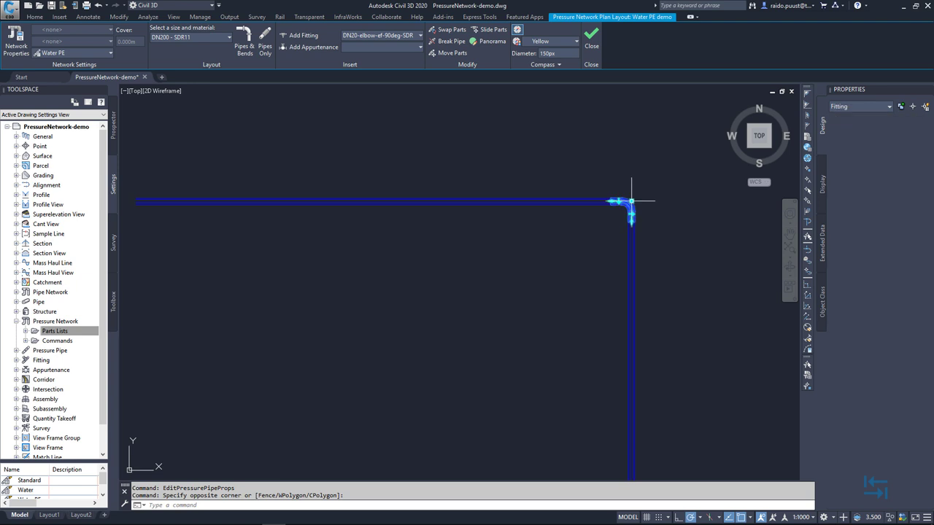
{"action": "right_click", "coordinate": [544, 161]}
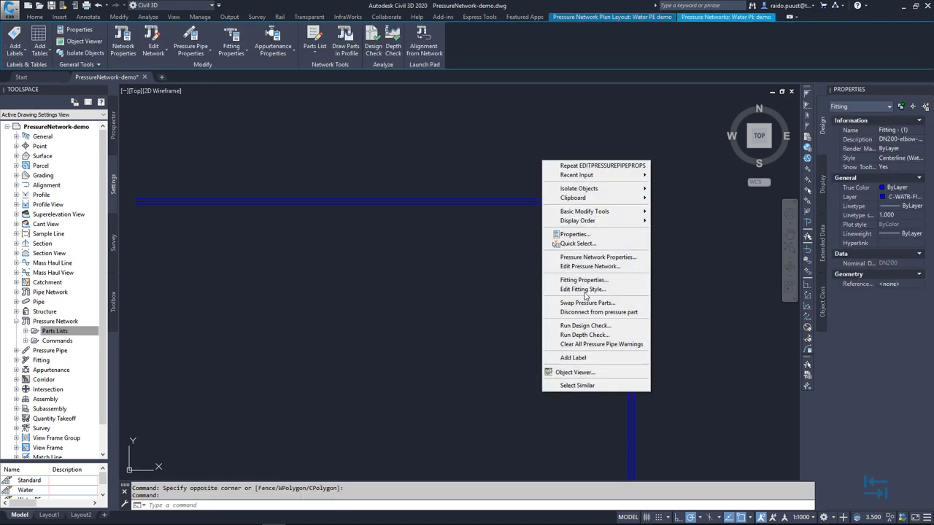
{"action": "left_click", "coordinate": [588, 280]}
{"action": "left_click", "coordinate": [363, 169]}
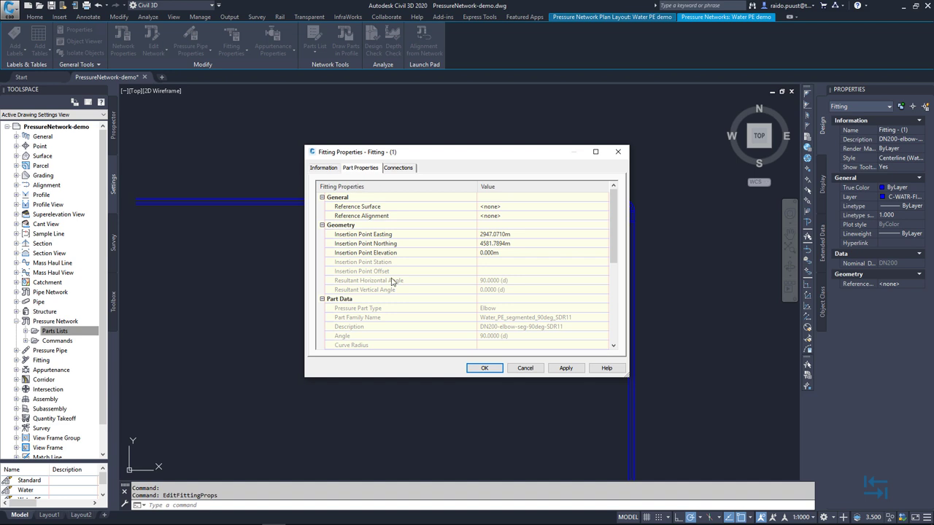
{"action": "scroll", "coordinate": [428, 291], "scroll_direction": "down", "scroll_amount": 5}
{"action": "scroll", "coordinate": [428, 292], "scroll_direction": "down", "scroll_amount": 2}
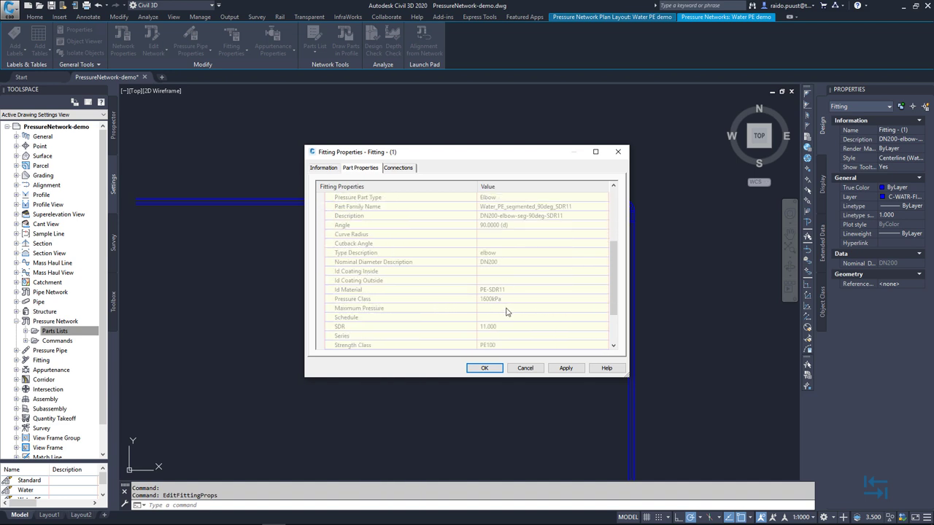
{"action": "scroll", "coordinate": [509, 321], "scroll_direction": "down", "scroll_amount": 2}
{"action": "left_click", "coordinate": [526, 368]}
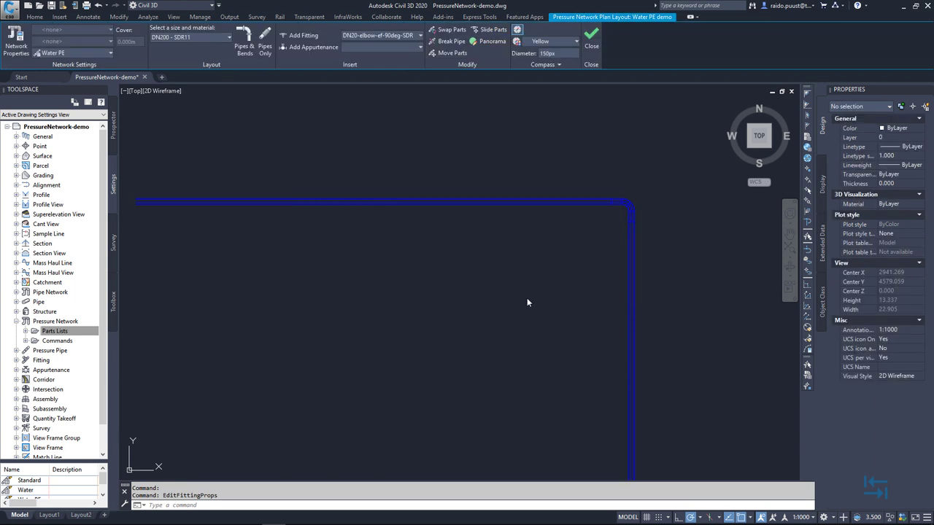
{"action": "middle_click_drag", "start_coordinate": [528, 298], "coordinate": [480, 210]}
- Bring up the Chrome window showing the App Store page for the Pressure Network PE catalog
{"action": "left_click", "coordinate": [301, 517]}
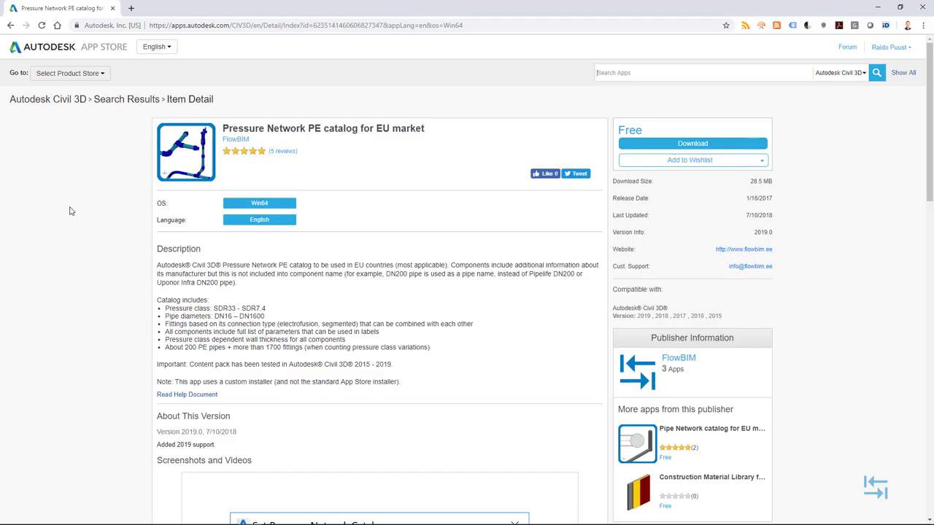